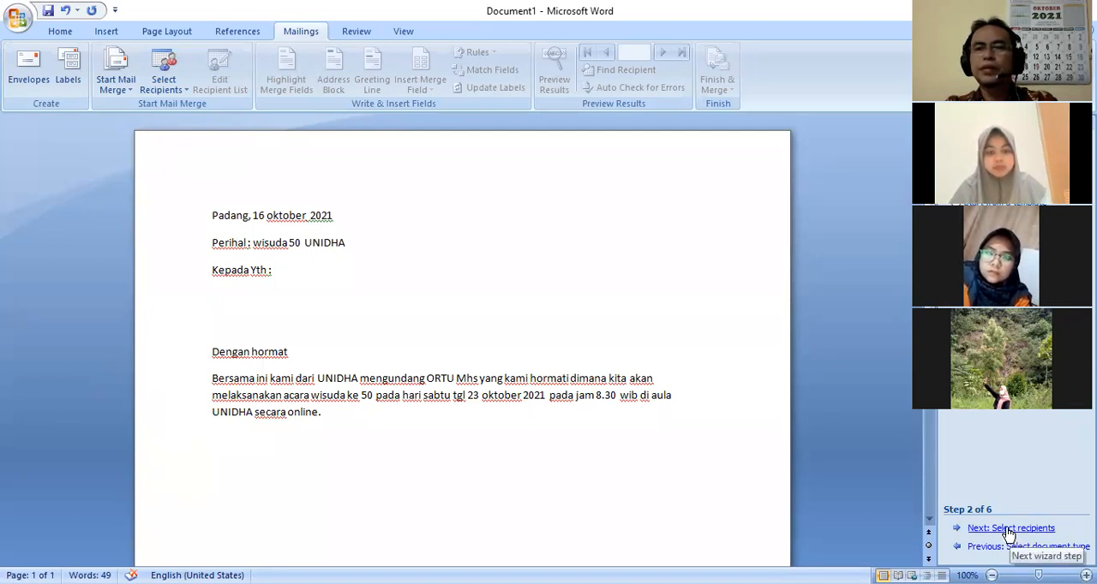
Advance the mail merge wizard to recipient selection, place the cursor below "Kepada Yth :", and start creating a new address list
click(1010, 529)
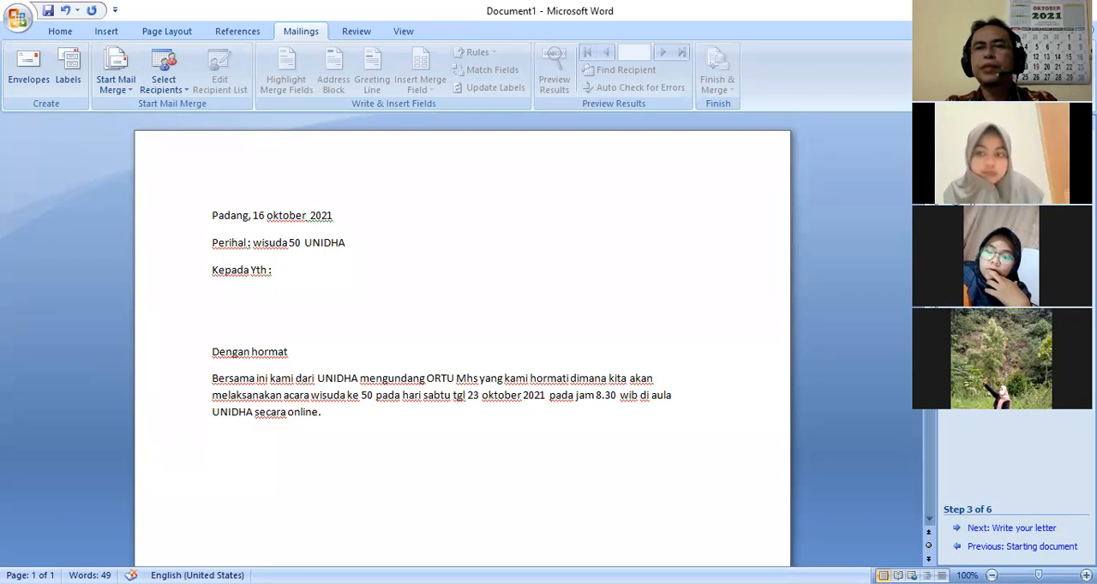
click(289, 286)
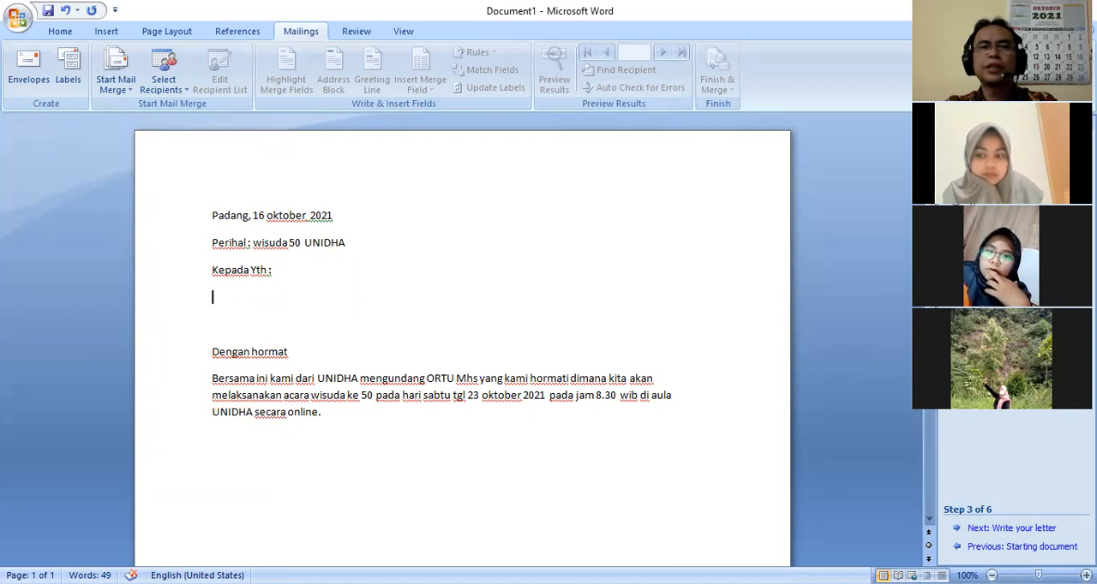
click(985, 272)
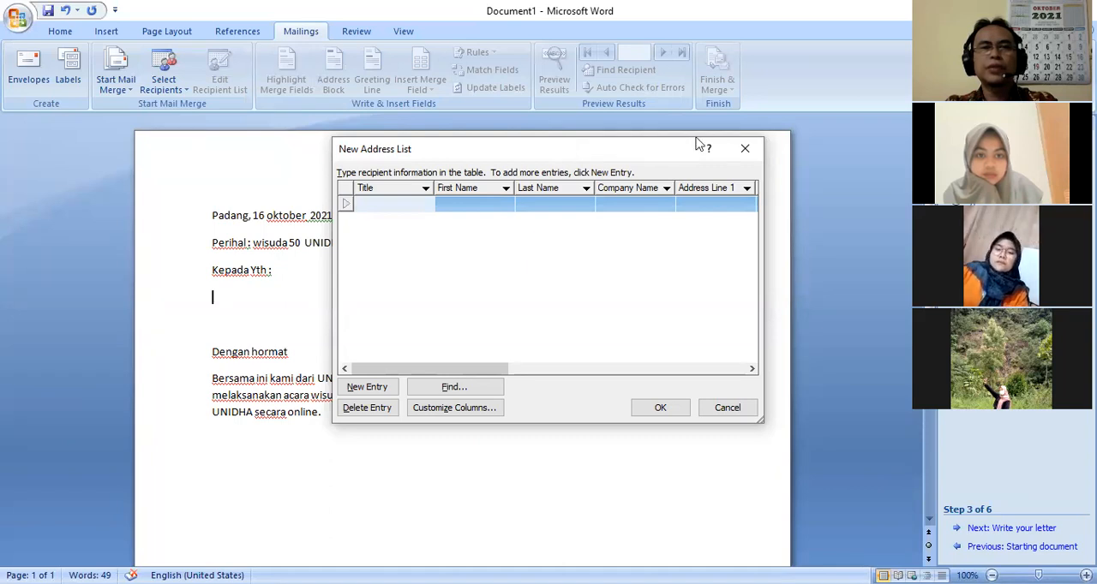
drag(695, 144, 836, 132)
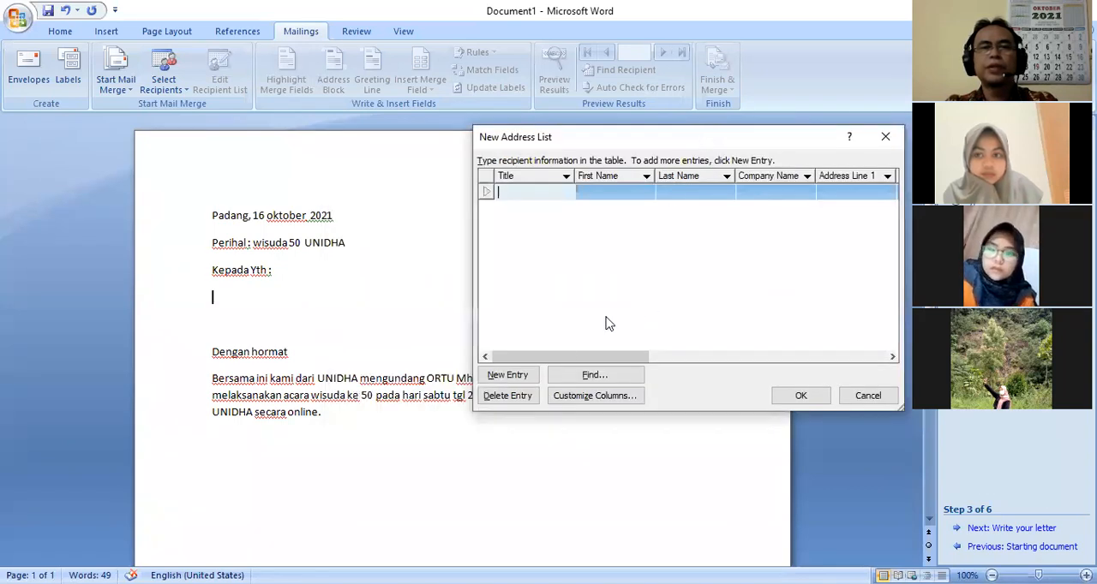
Customize the address list columns by adding a NAMAORTU field and moving it above Title
click(588, 400)
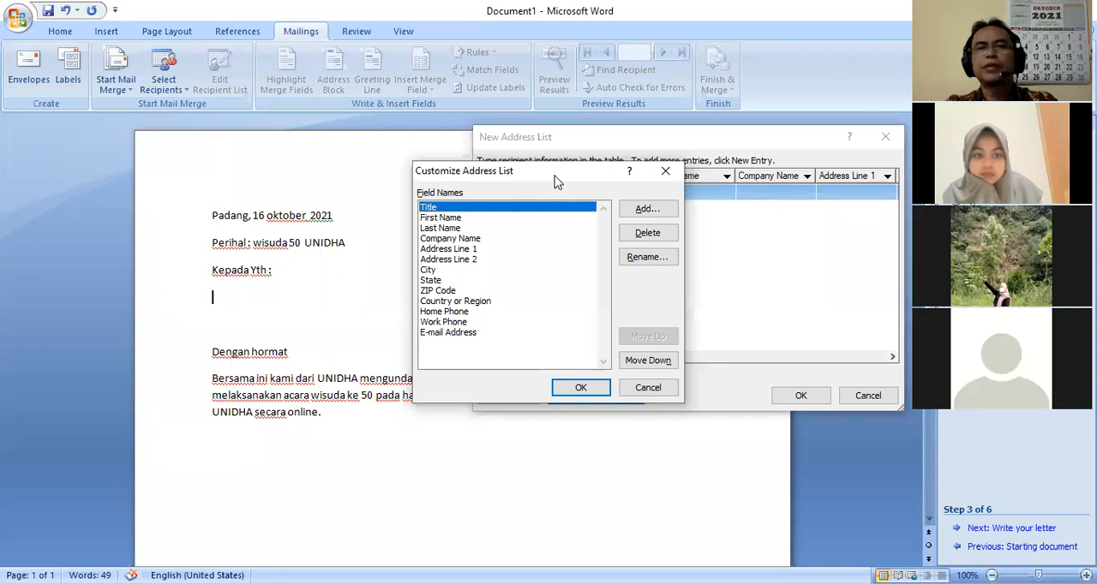
drag(554, 181, 879, 242)
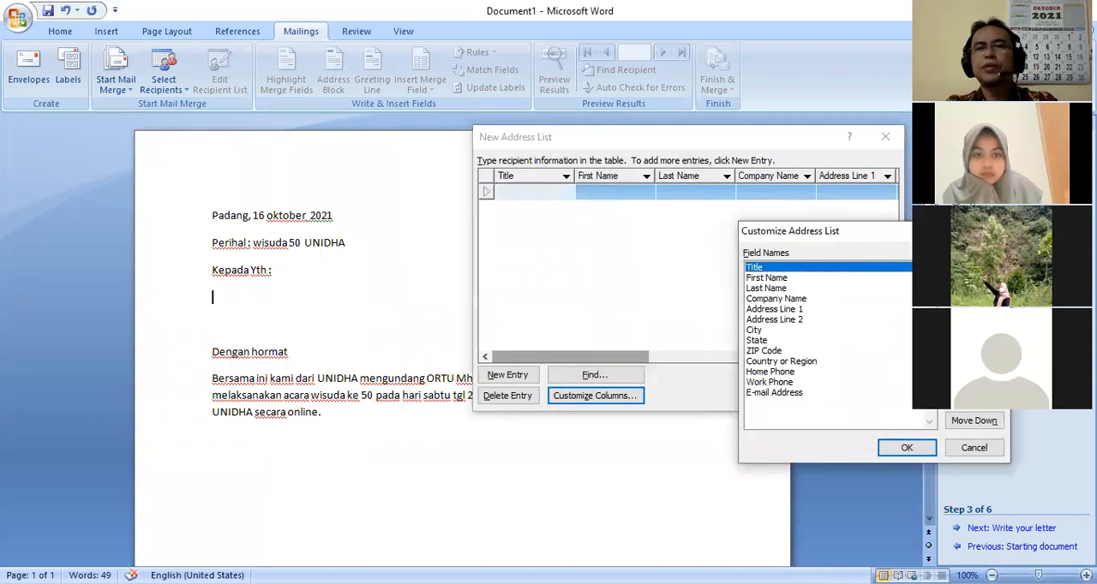
click(974, 269)
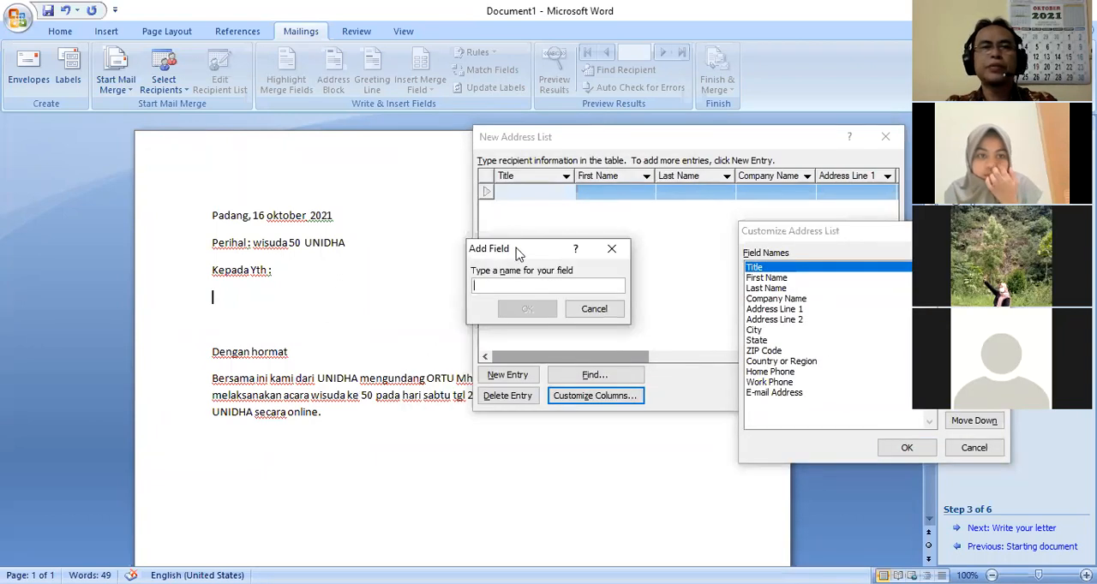
drag(517, 254, 574, 413)
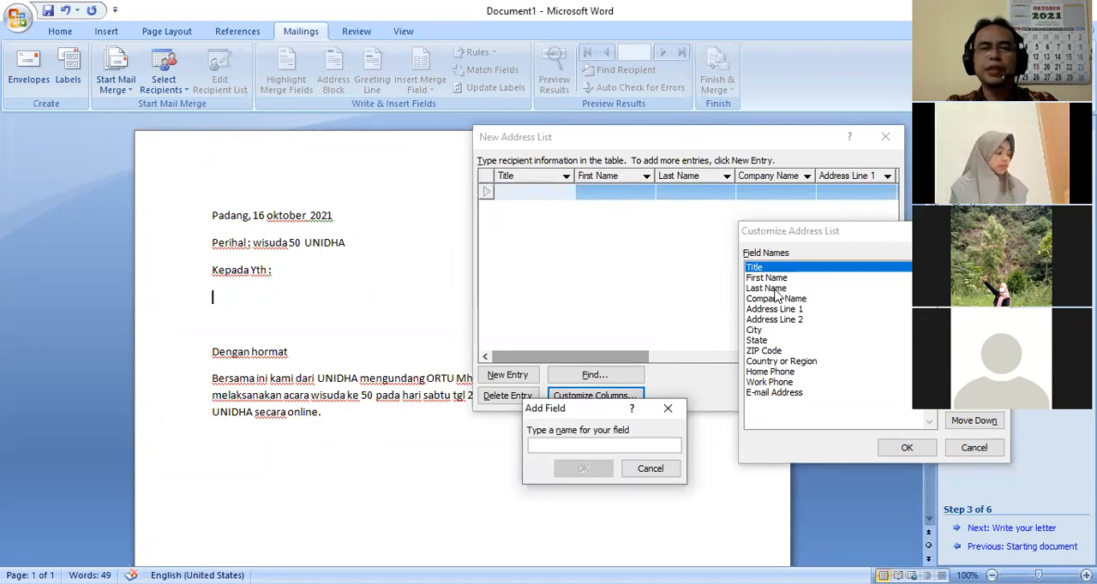
text(NAMA)
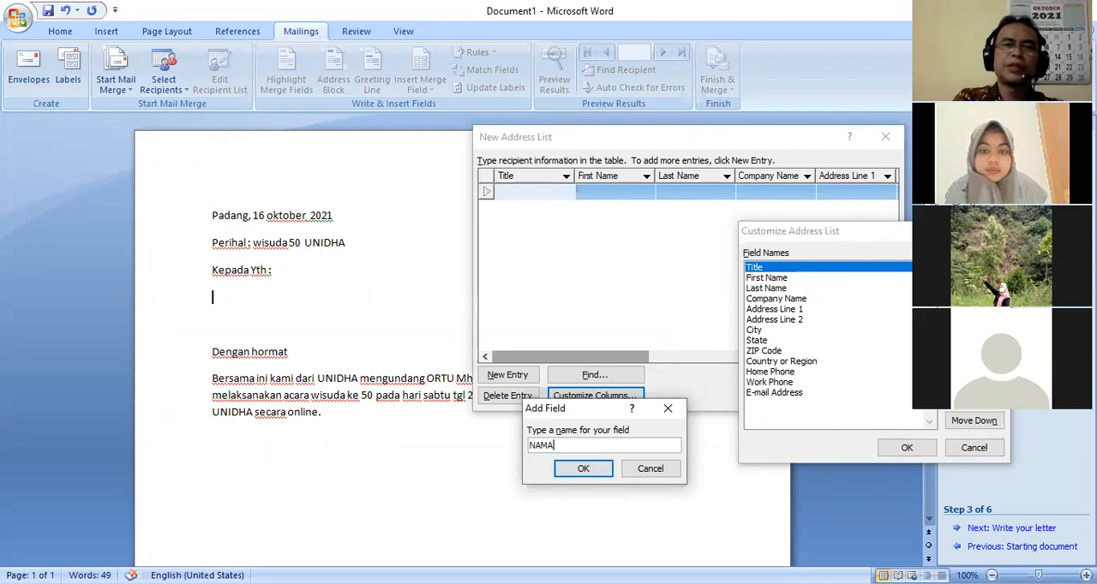
text(ORTU)
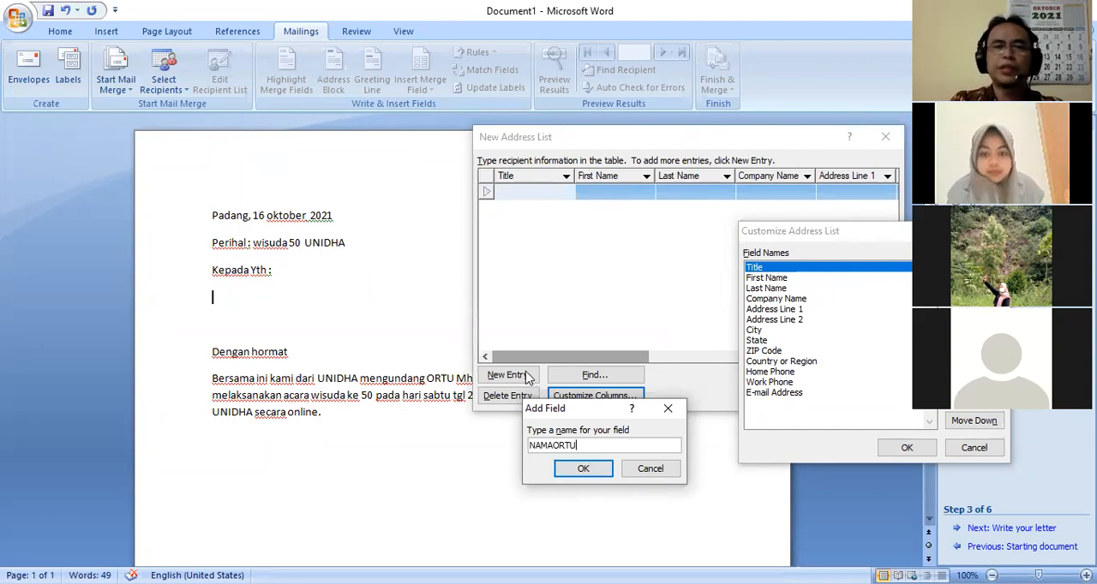
click(581, 469)
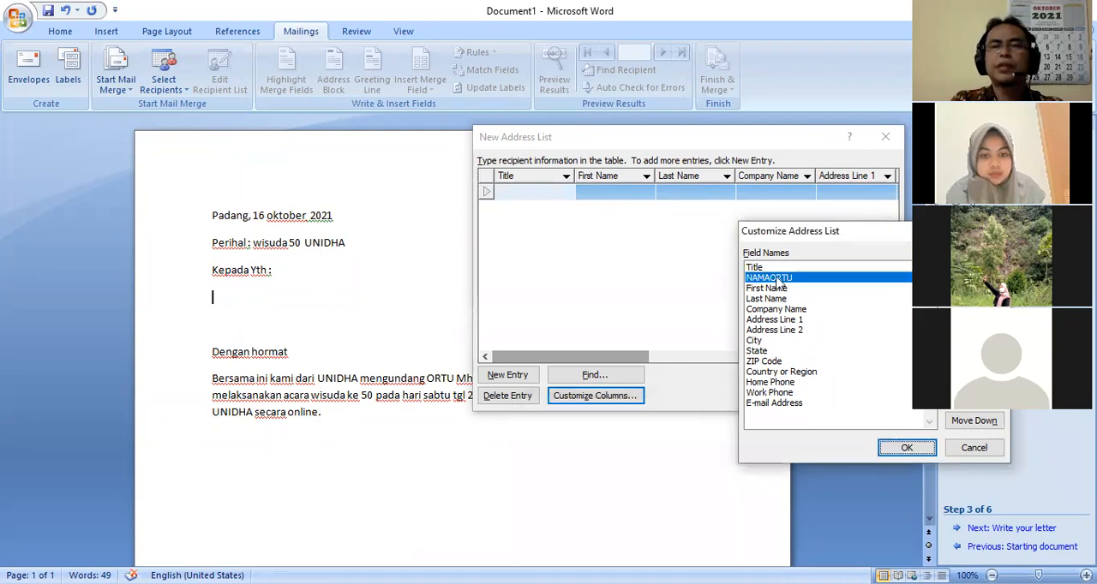
click(974, 400)
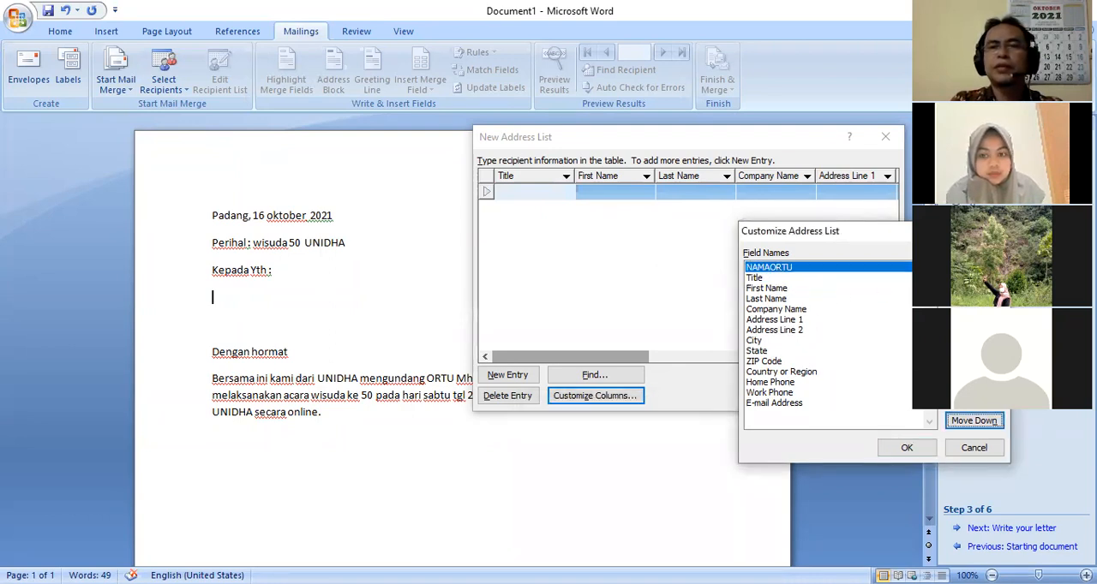
Add the fields ALAMAT and PEKERJAAN directly below NAMAORTU in the address list's field names
click(974, 270)
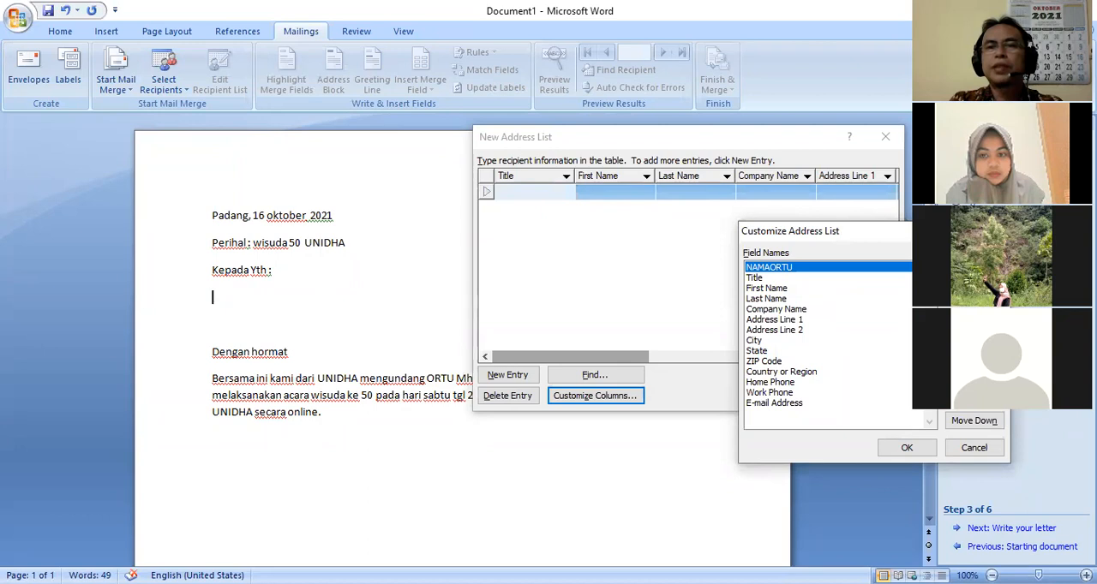
text(ALAMAT)
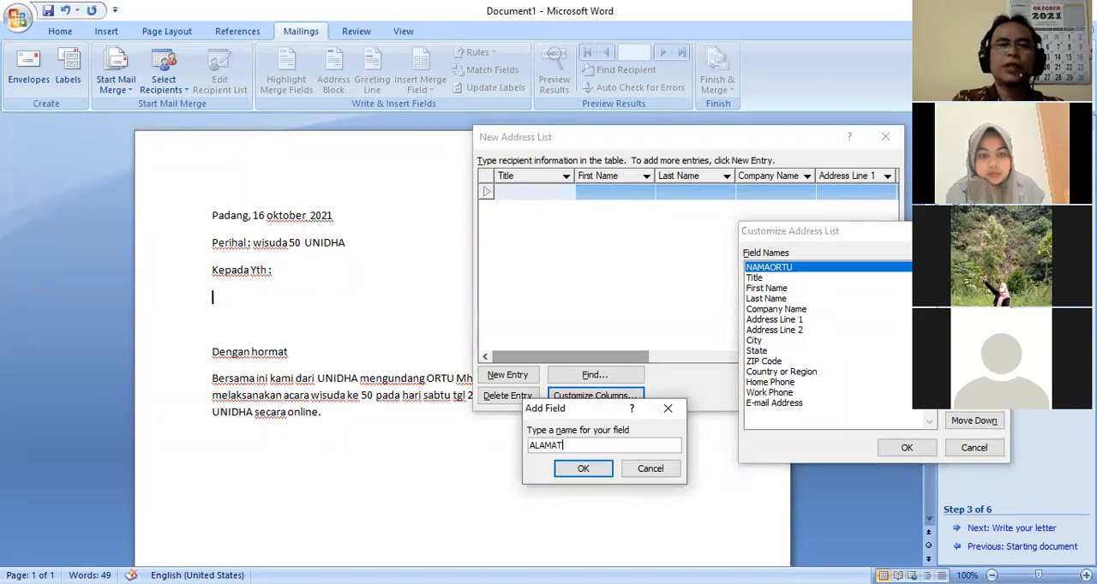
click(589, 470)
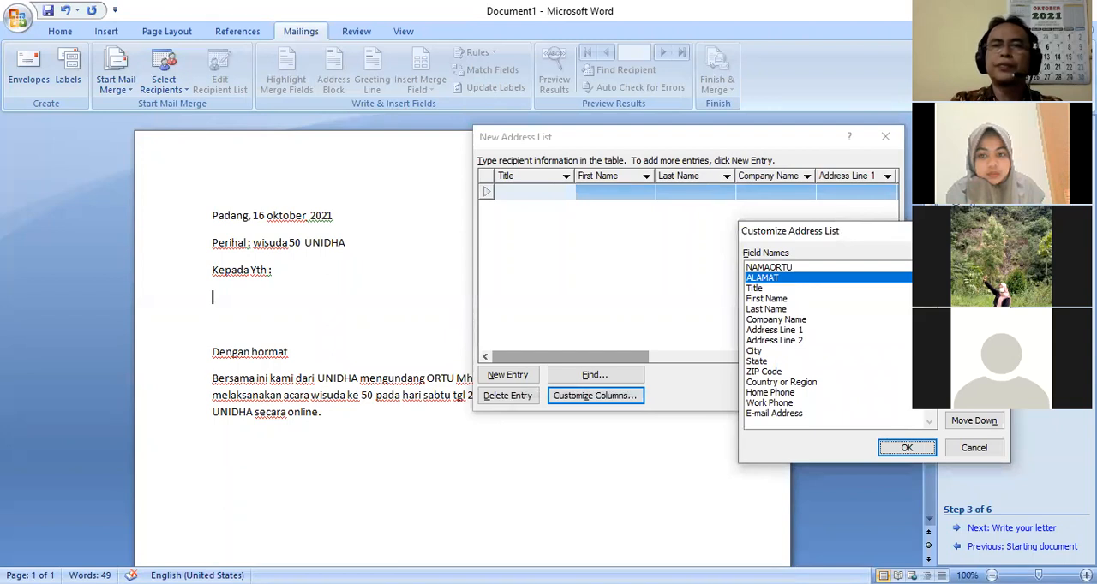
key(alt+a)
text(PEKERJAAN)
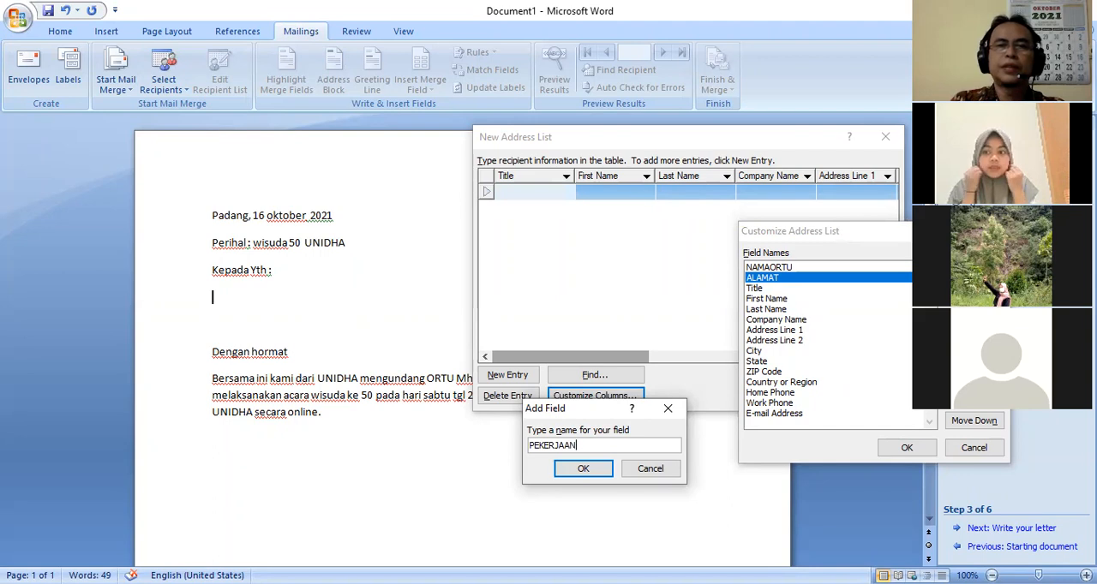
click(576, 469)
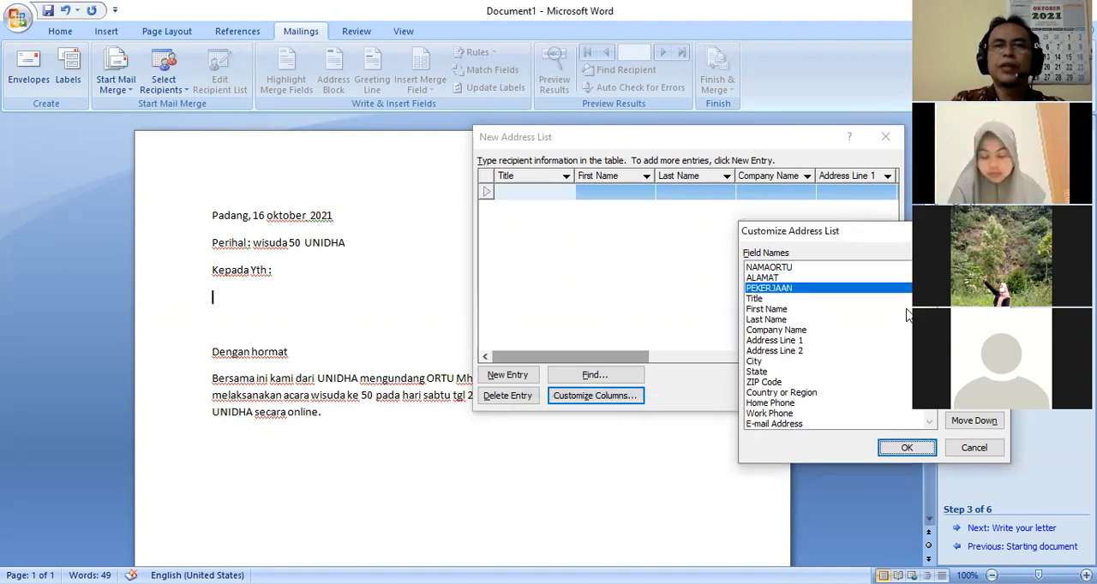
Add a NOHP field below PEKERJAAN and apply the customized columns to the address list
key(alt+a)
text(NOHP)
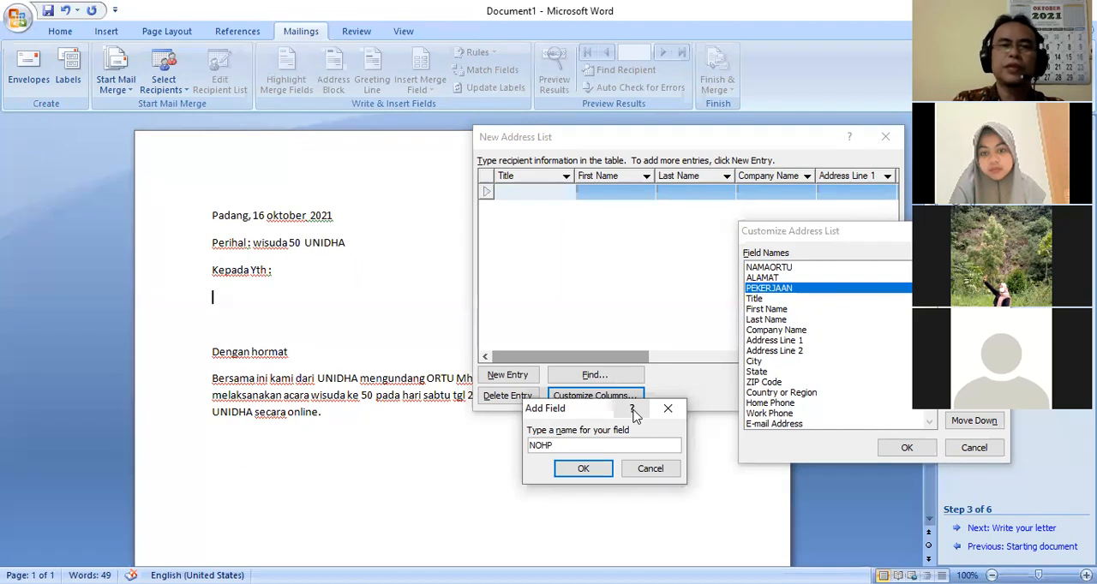
click(582, 469)
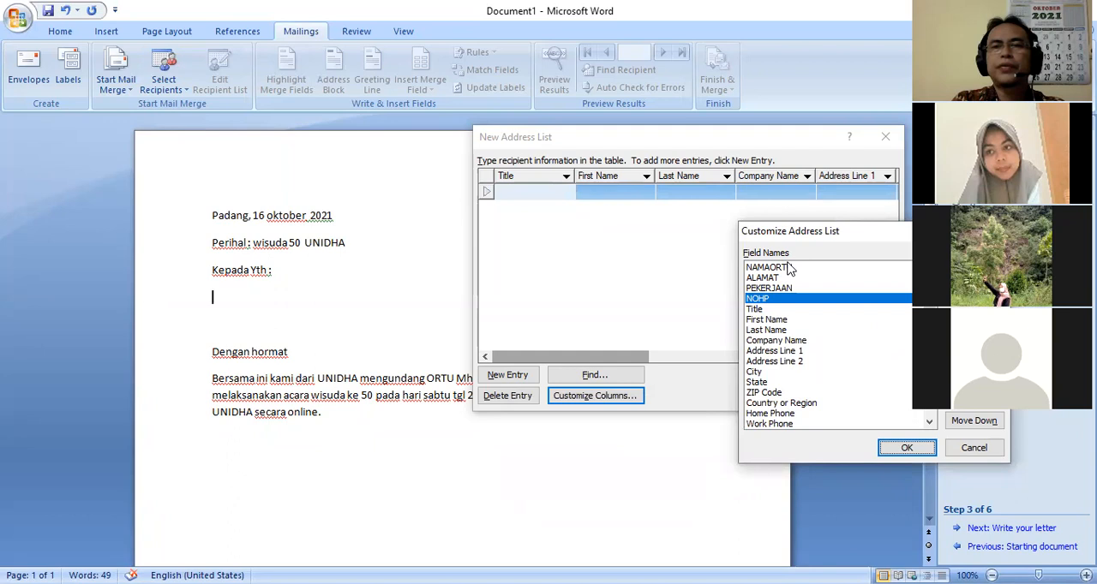
click(904, 451)
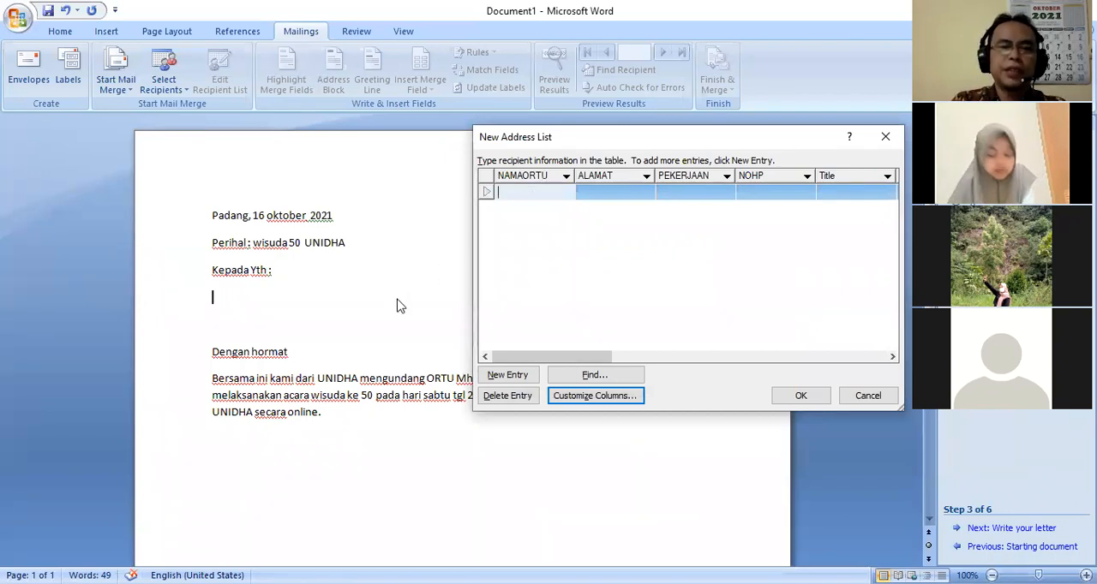
Enter the parent's full name in the NAMAORTU field of the first address list entry
text(hho)
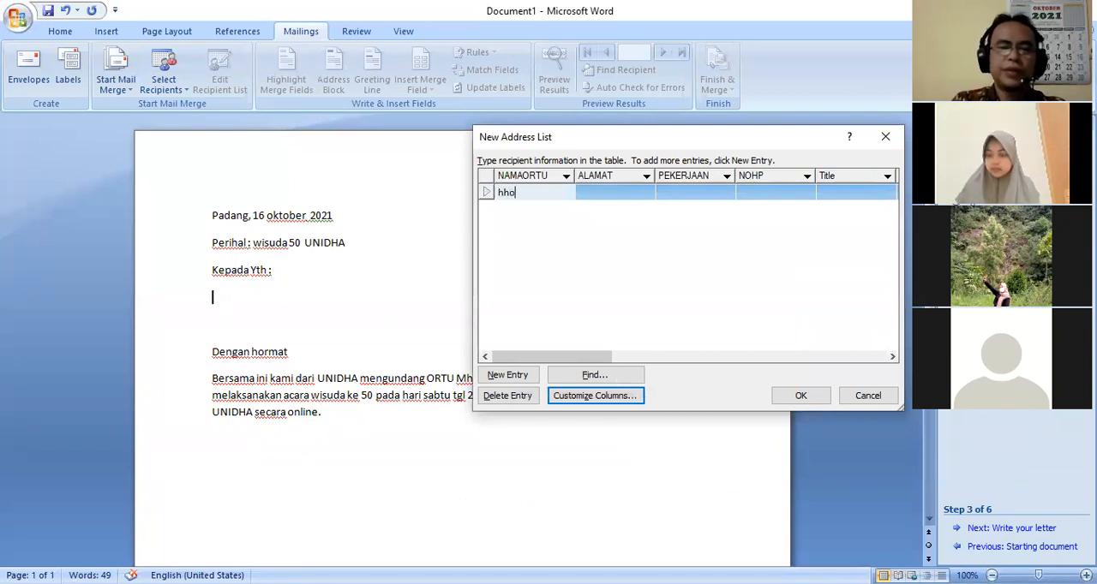
key(BackSpace)
key(BackSpace)
key(BackSpace)
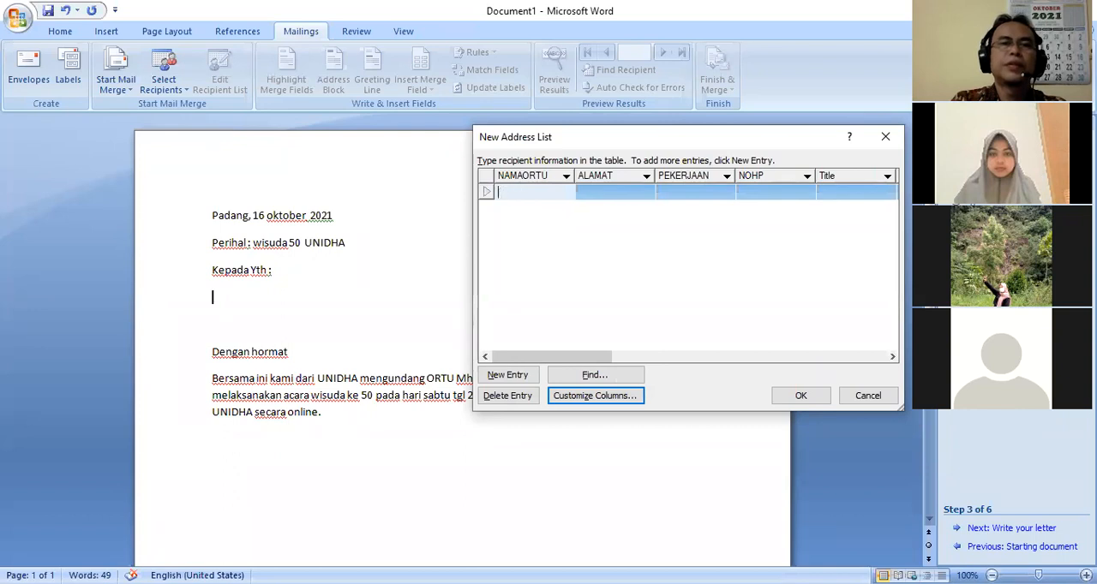
text(shovi )
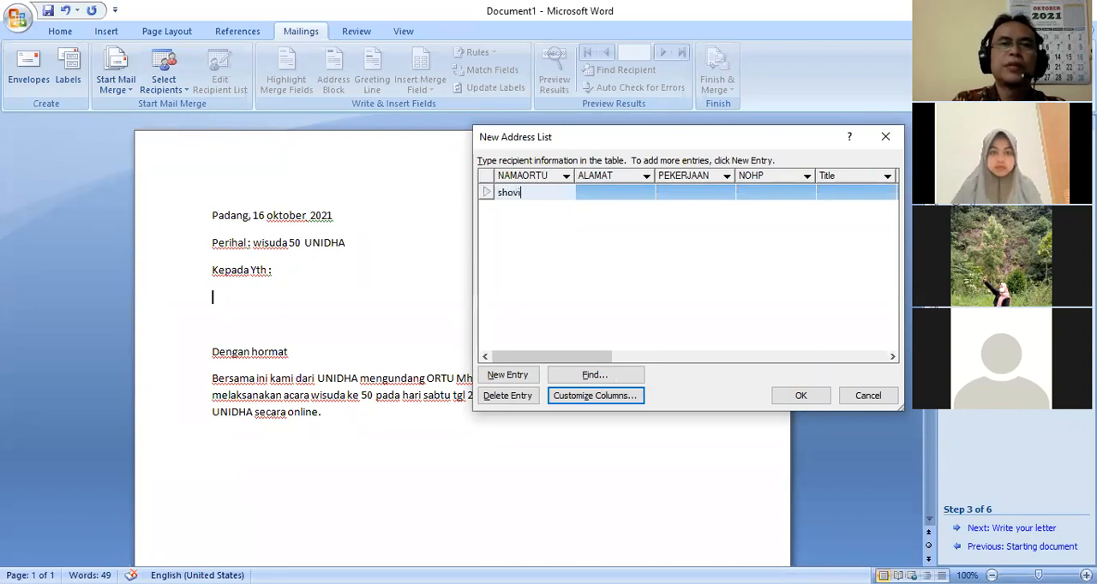
text(wahyuni)
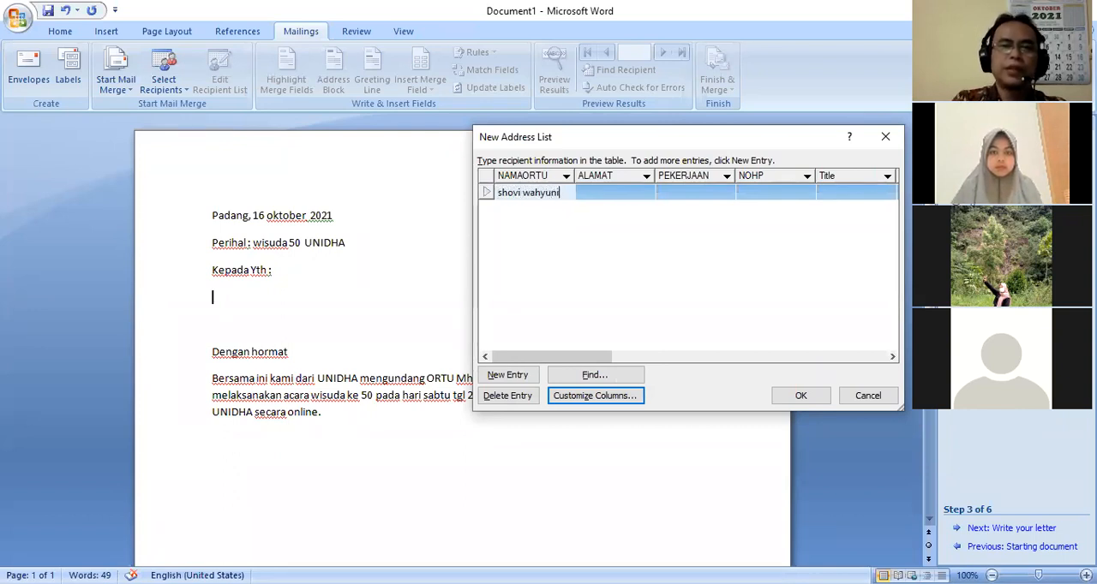
Fill in the ALAMAT field of the first entry with the recipient's home city
click(601, 191)
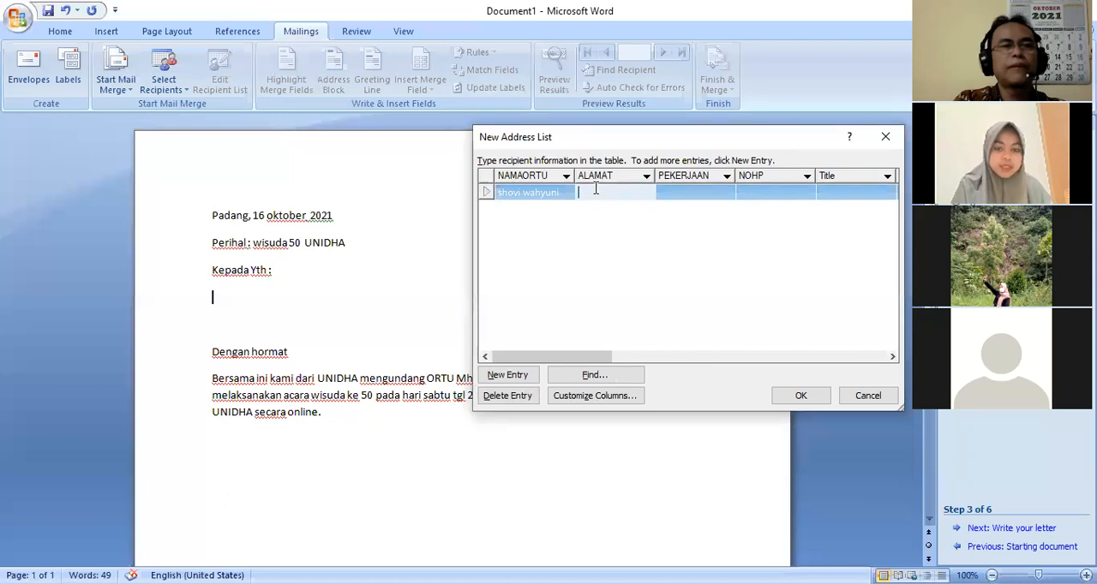
text(d)
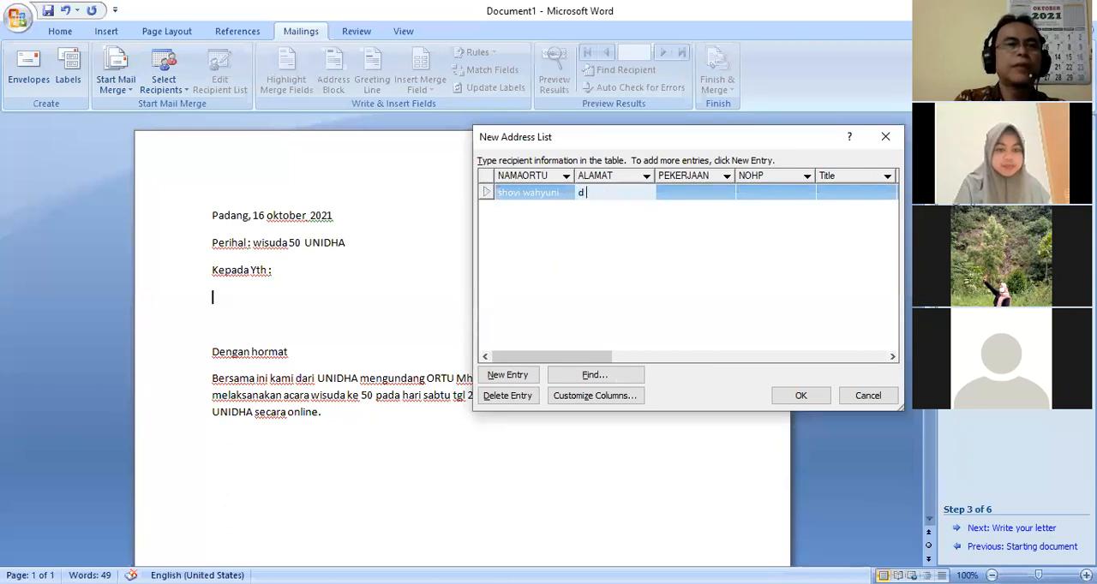
text( bkt)
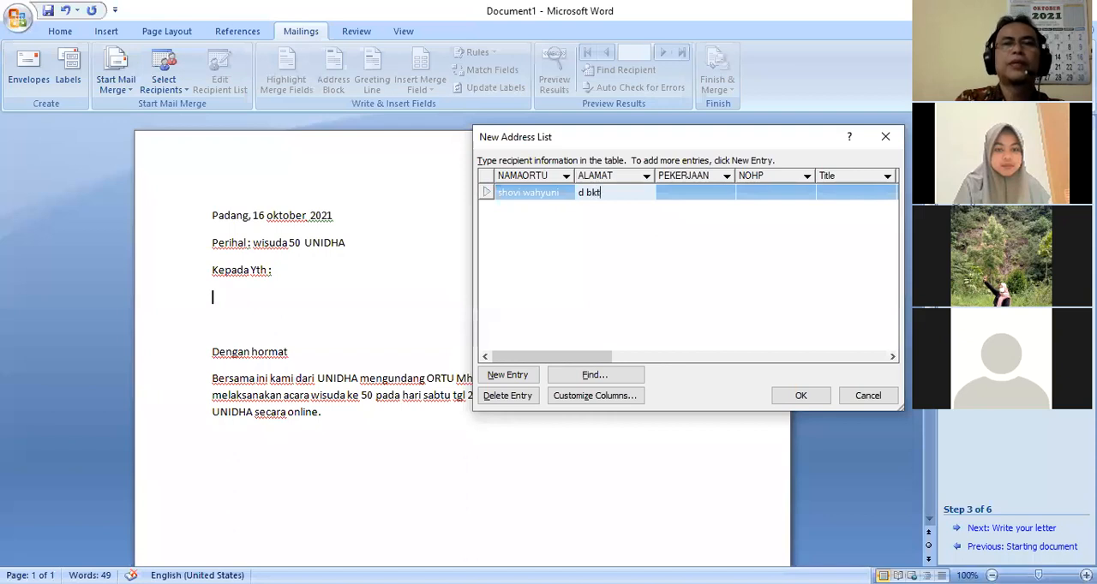
key(BackSpace)
key(BackSpace)
key(BackSpace)
key(BackSpace)
text(bukit)
key(BackSpace)
key(BackSpace)
key(BackSpace)
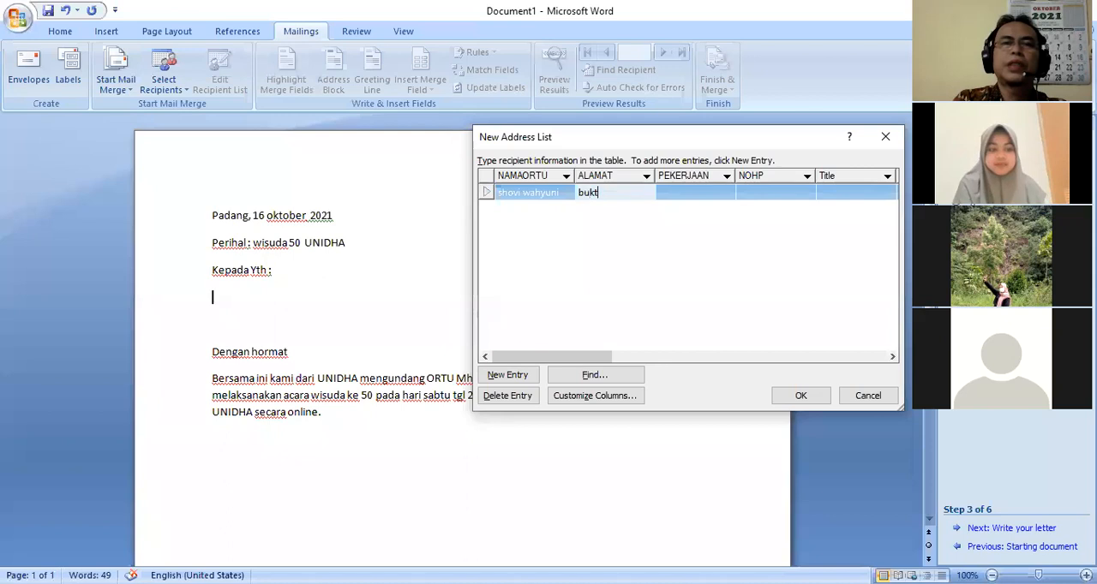
text(itting)
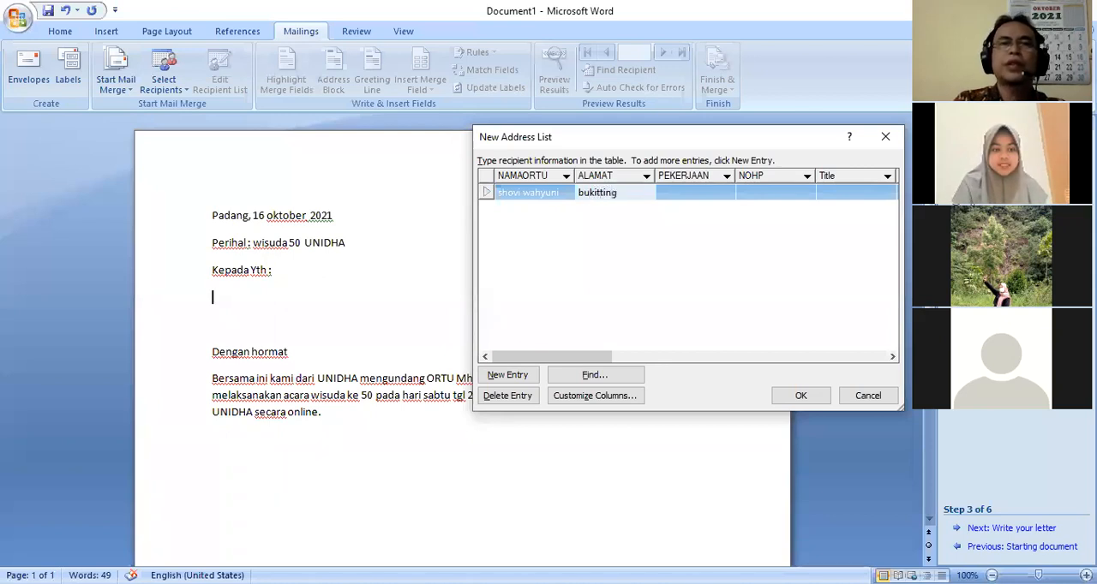
text(gi)
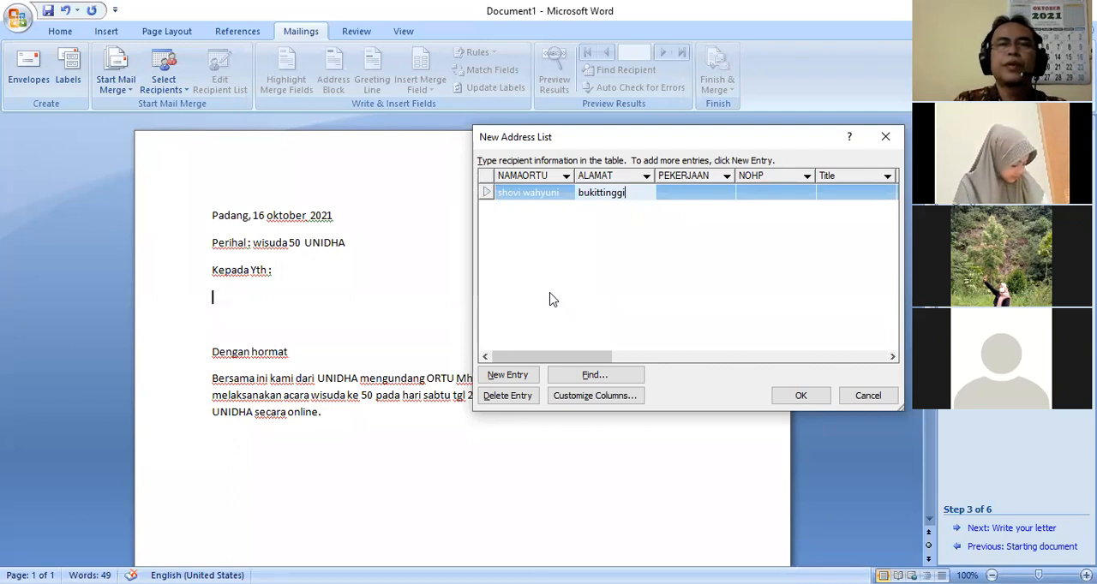
Set the first entry's PEKERJAAN to "petani" and enter the recipient's phone number in the NOHP field
click(666, 191)
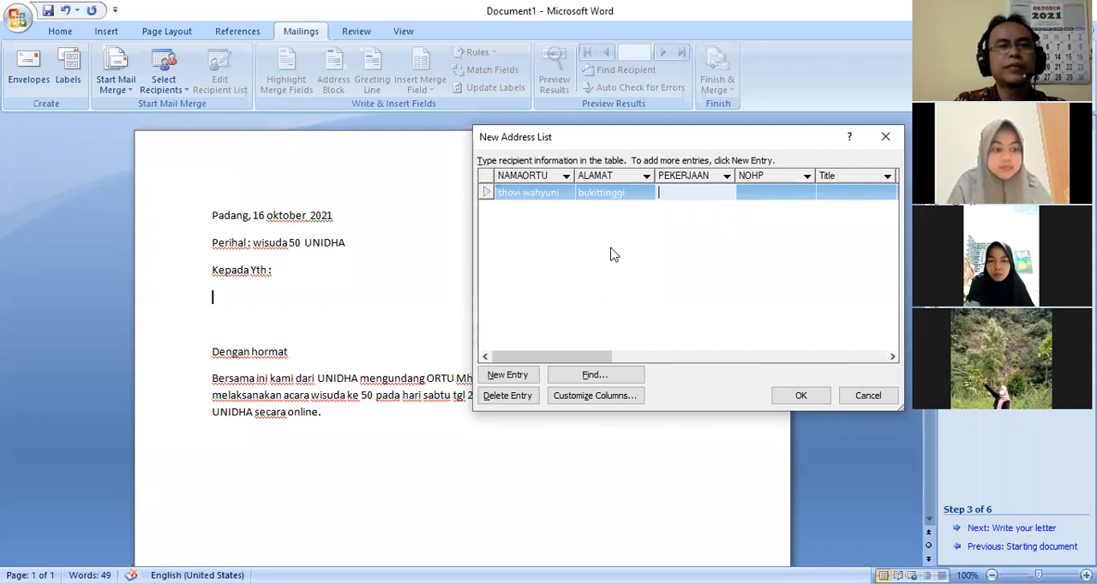
text(peta)
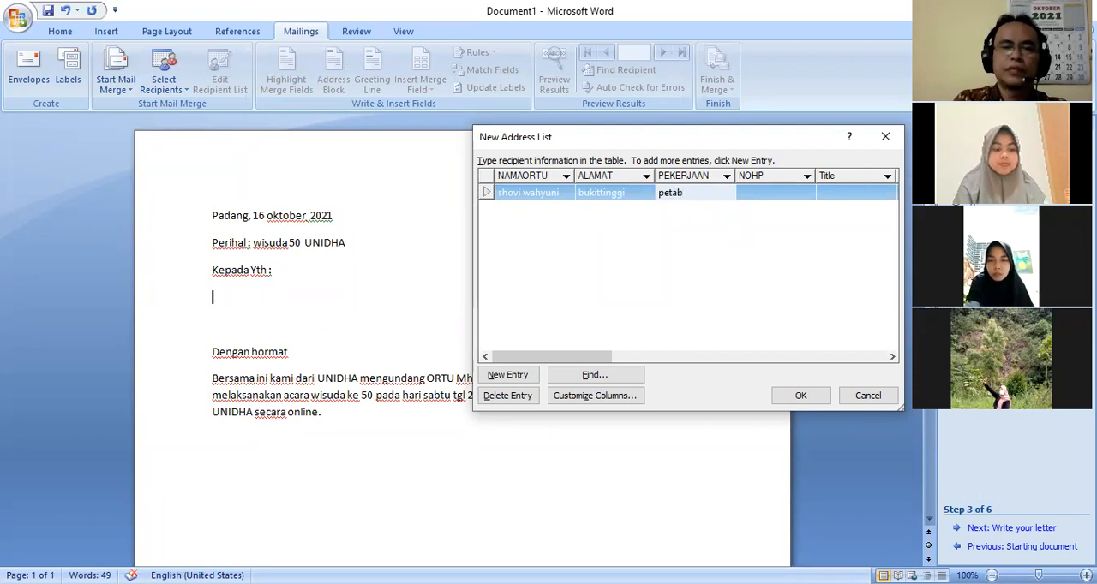
text(ni)
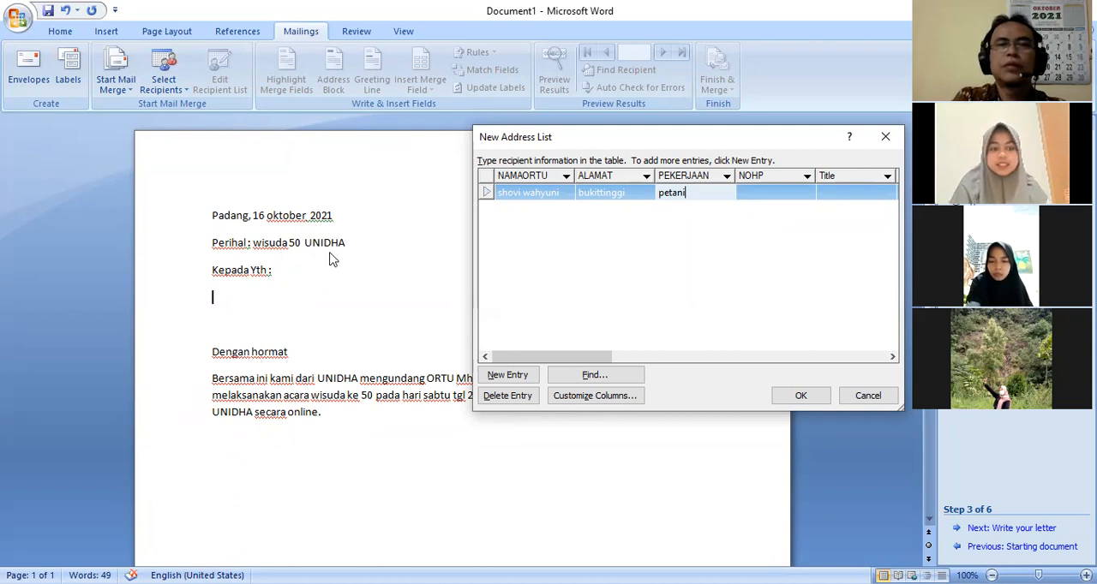
click(753, 192)
text(65)
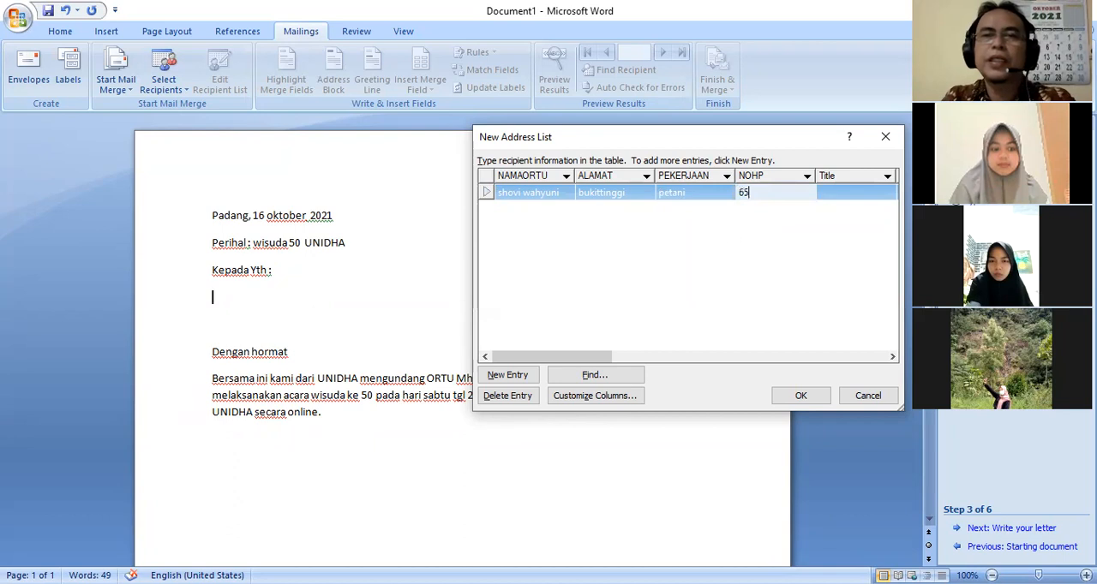
text(67567)
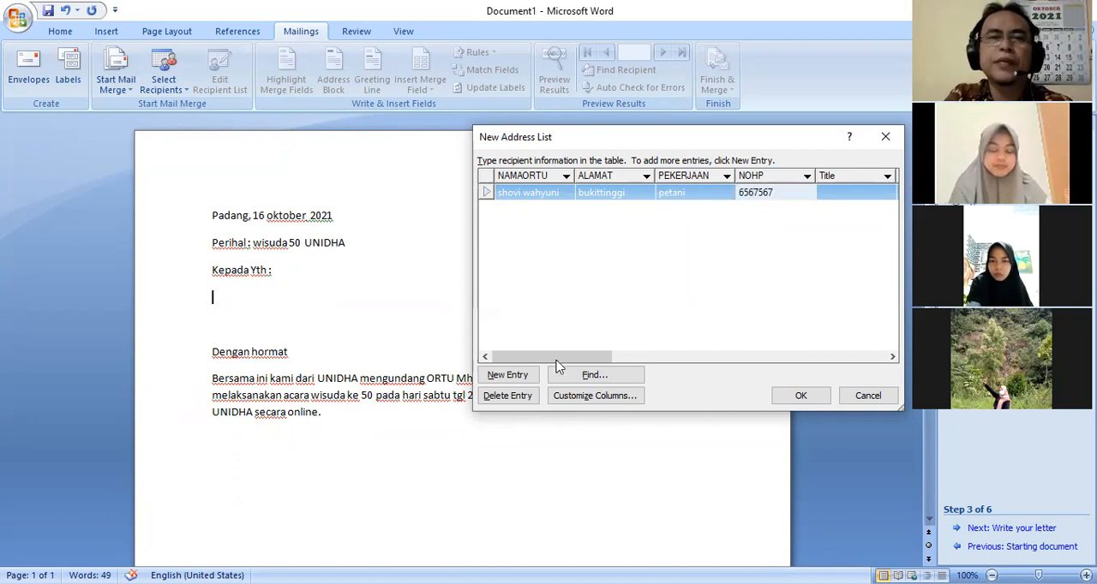
Add a second entry to the address list and enter the parent's full name in its NAMAORTU field
click(507, 375)
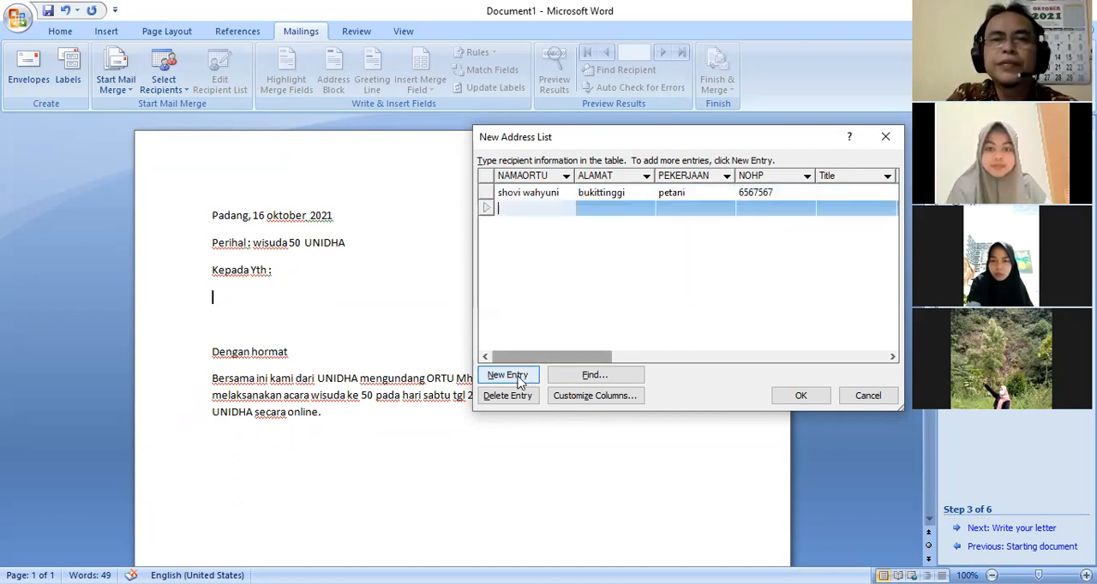
text(wafik )
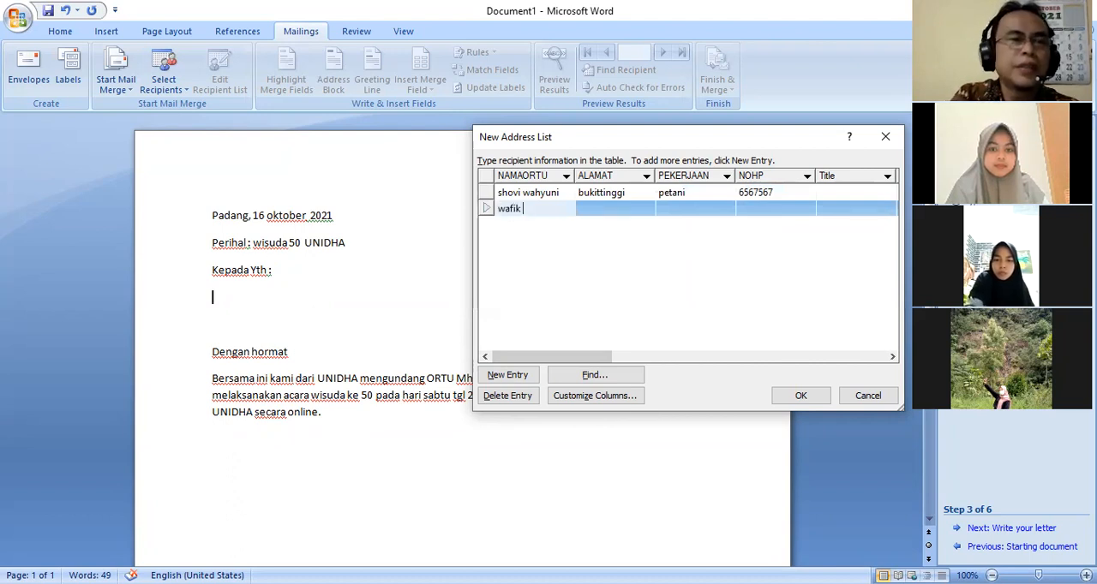
text(isn)
key(BackSpace)
text(nsani)
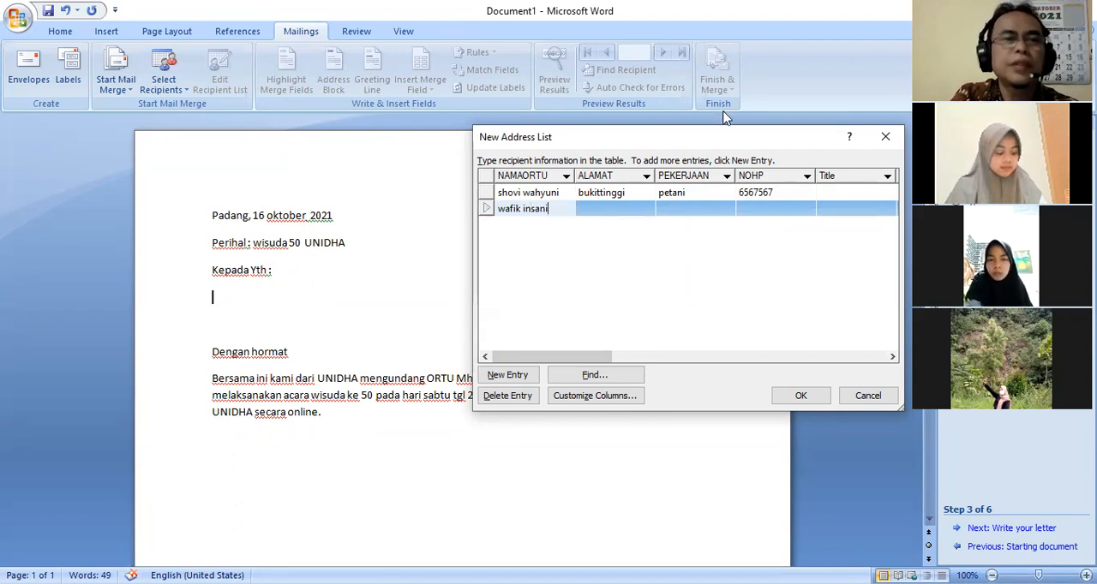
Fill in the second entry's ALAMAT field with the recipient's home region
click(593, 212)
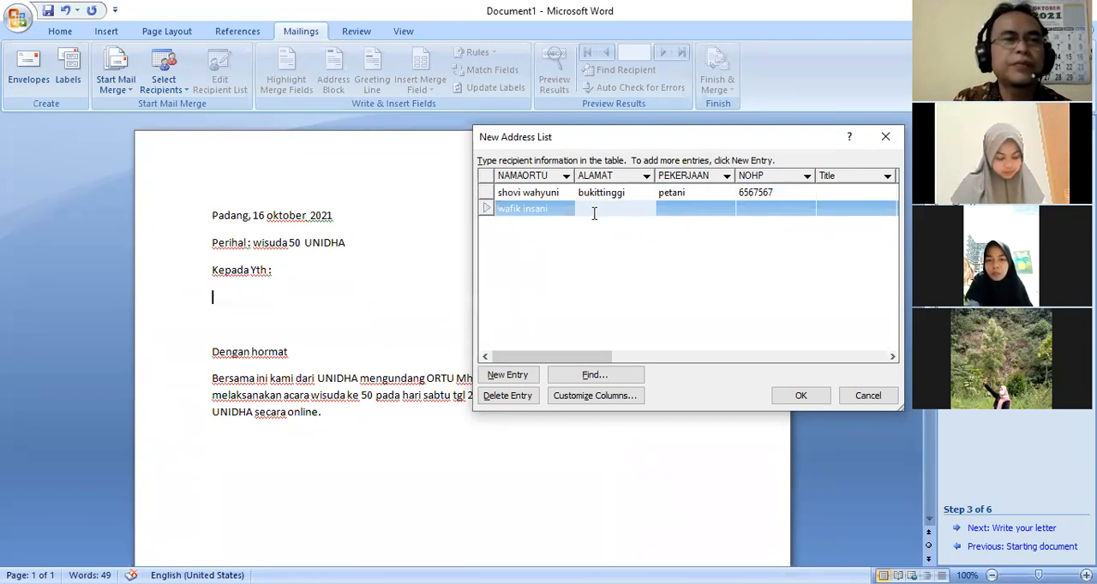
text(paaria)
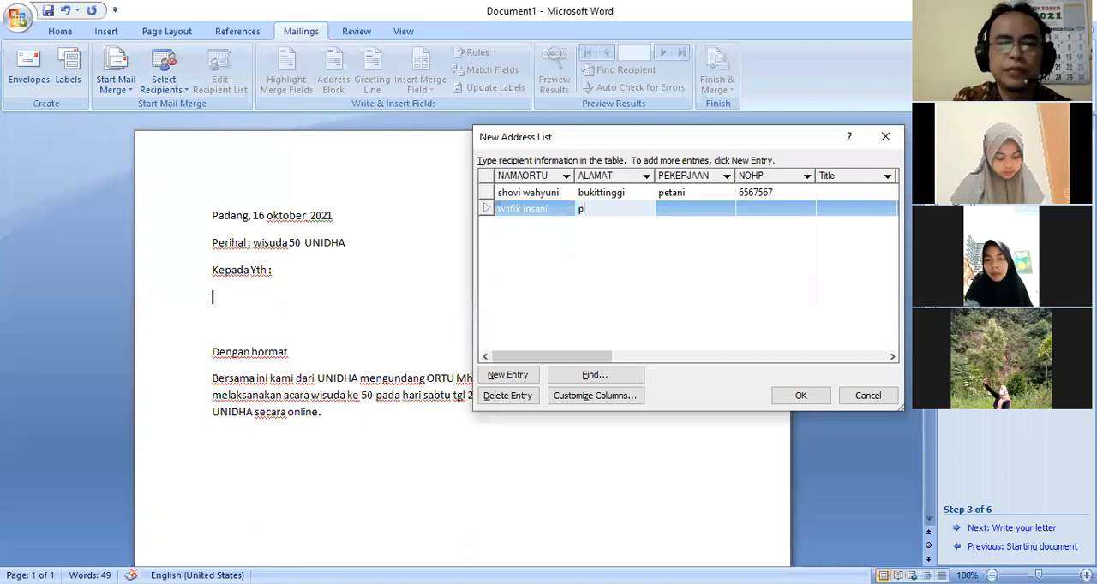
key(BackSpace)
key(BackSpace)
key(BackSpace)
key(BackSpace)
key(BackSpace)
text(asaman bar)
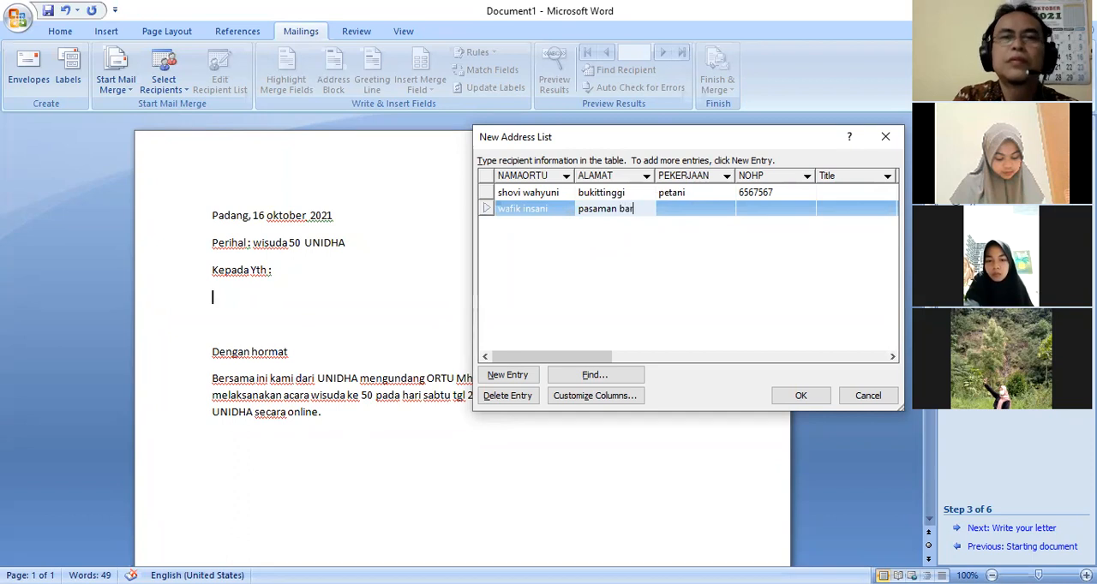
Set the second entry's PEKERJAAN to "petani" and enter the recipient's phone number in its NOHP field
click(693, 208)
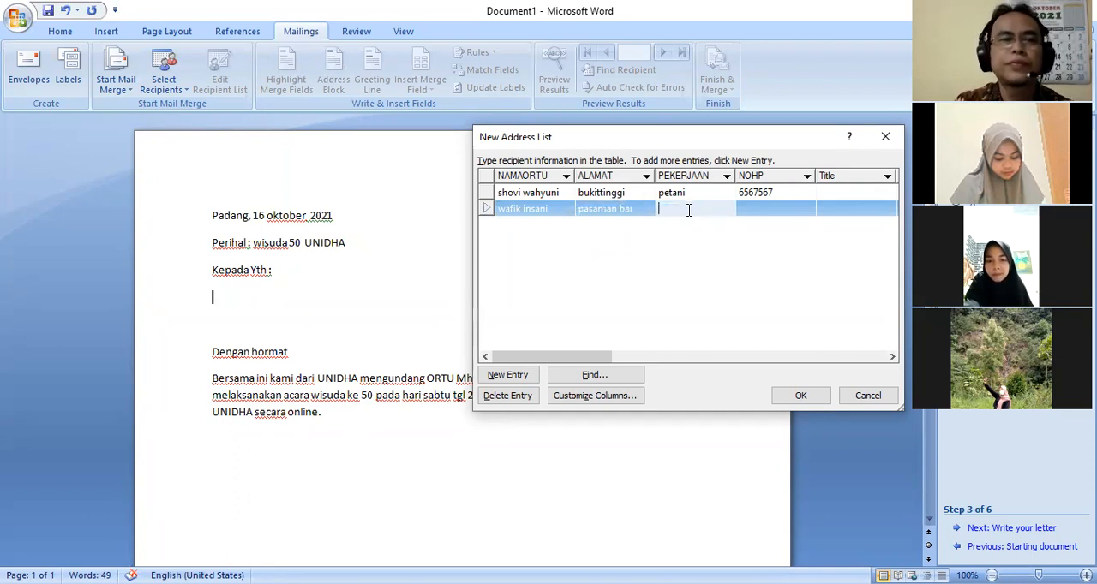
text(petani)
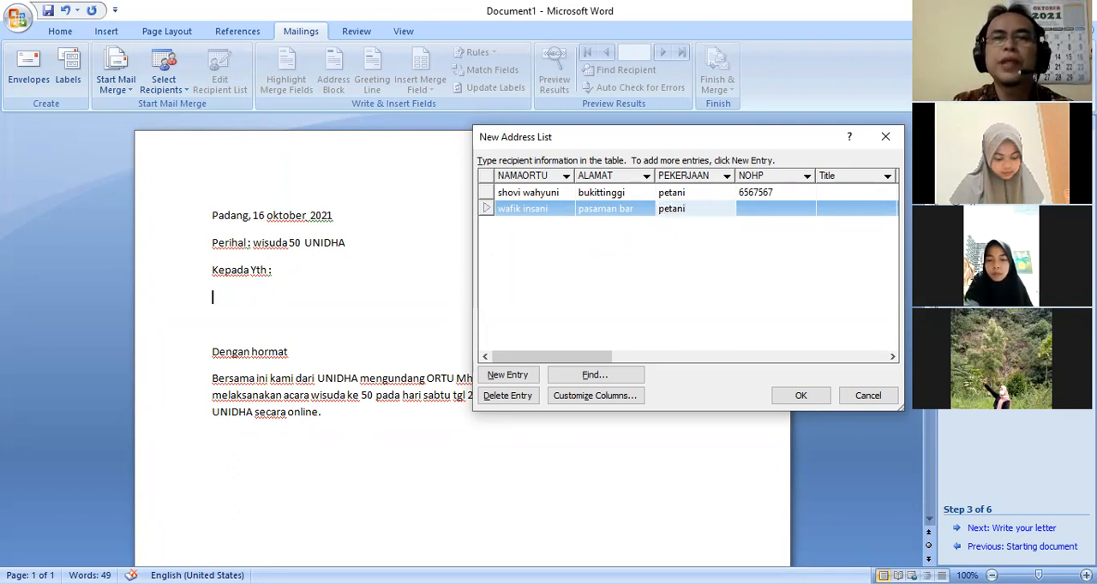
click(769, 209)
text(88799)
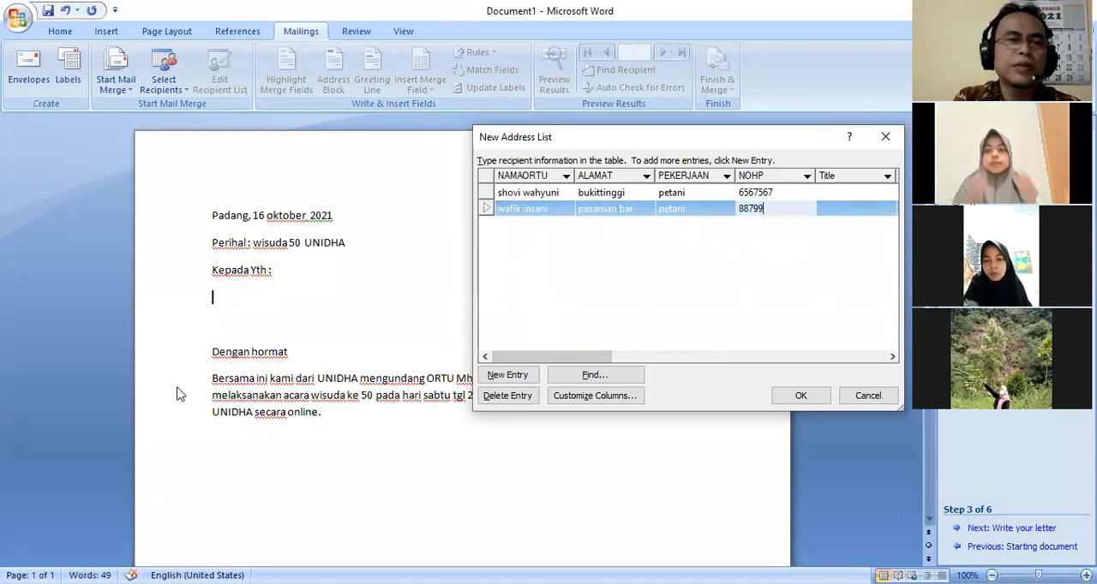
Add a third entry with the parent's full name in NAMAORTU and the recipient's home area in ALAMAT
click(506, 374)
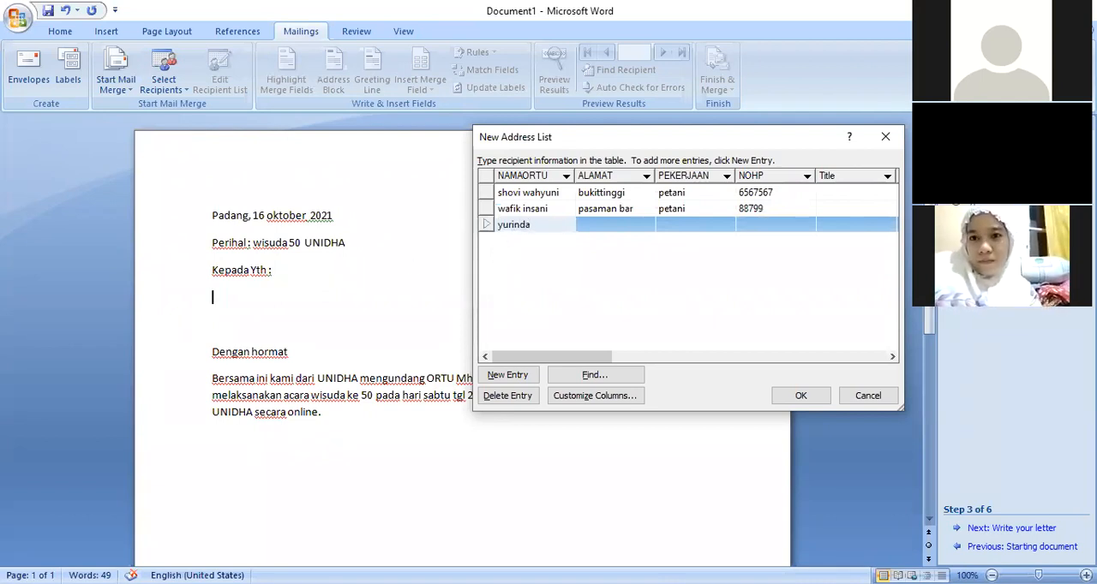
text(fitri)
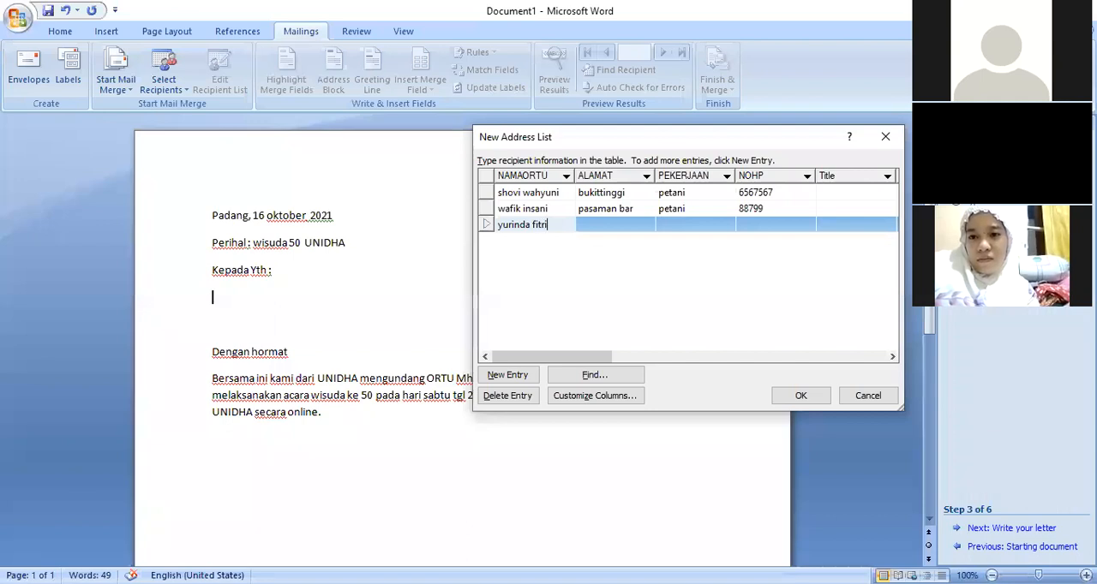
click(609, 224)
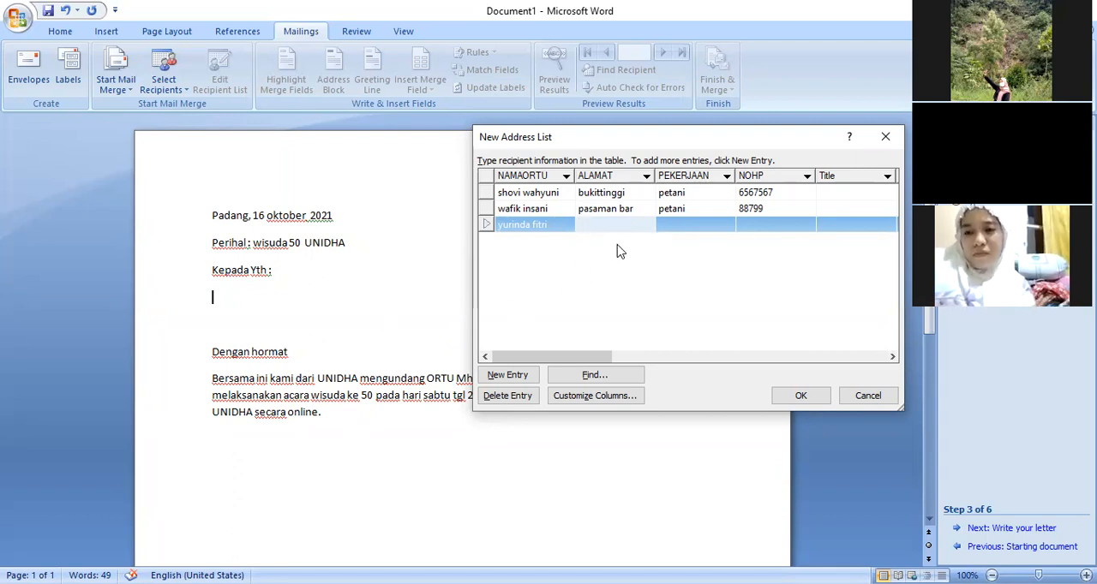
text(rantau)
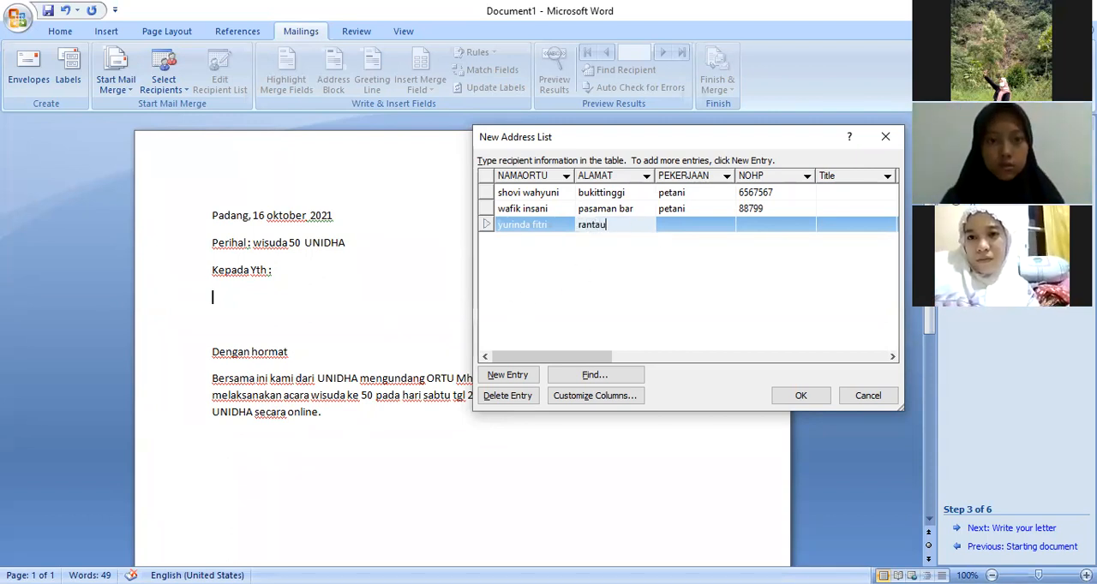
text( pjg)
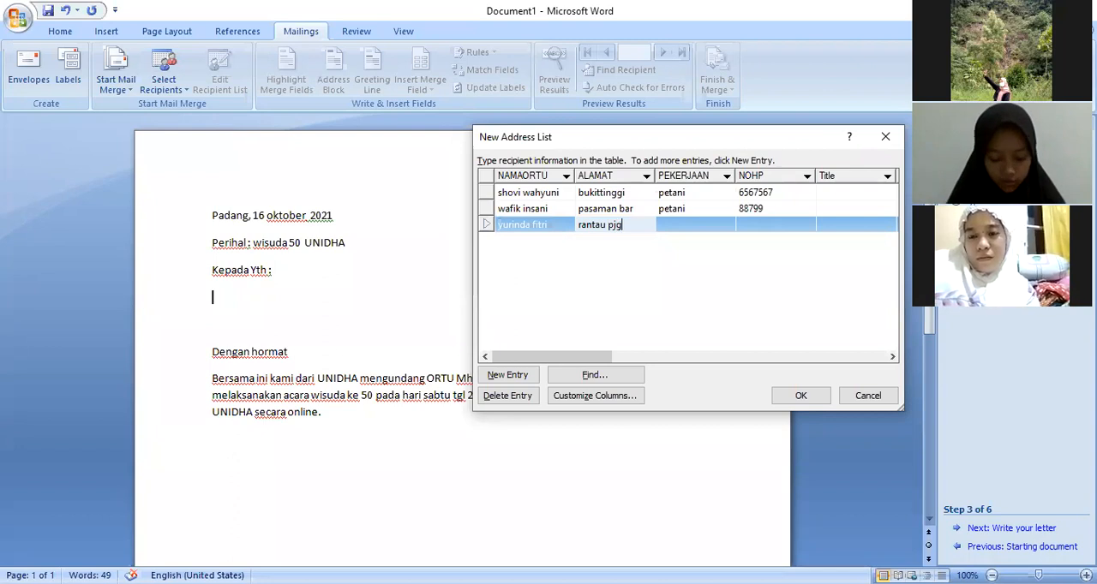
Complete the third entry with PEKERJAAN "pedagang" and the recipient's phone number in NOHP, and add a blank fourth entry
click(699, 227)
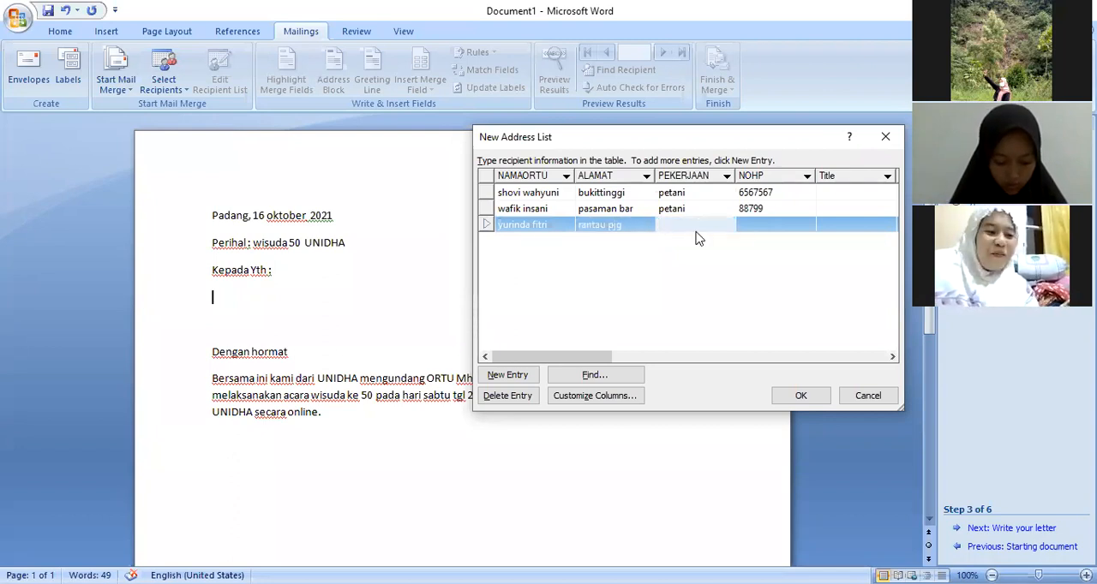
text(pedagang)
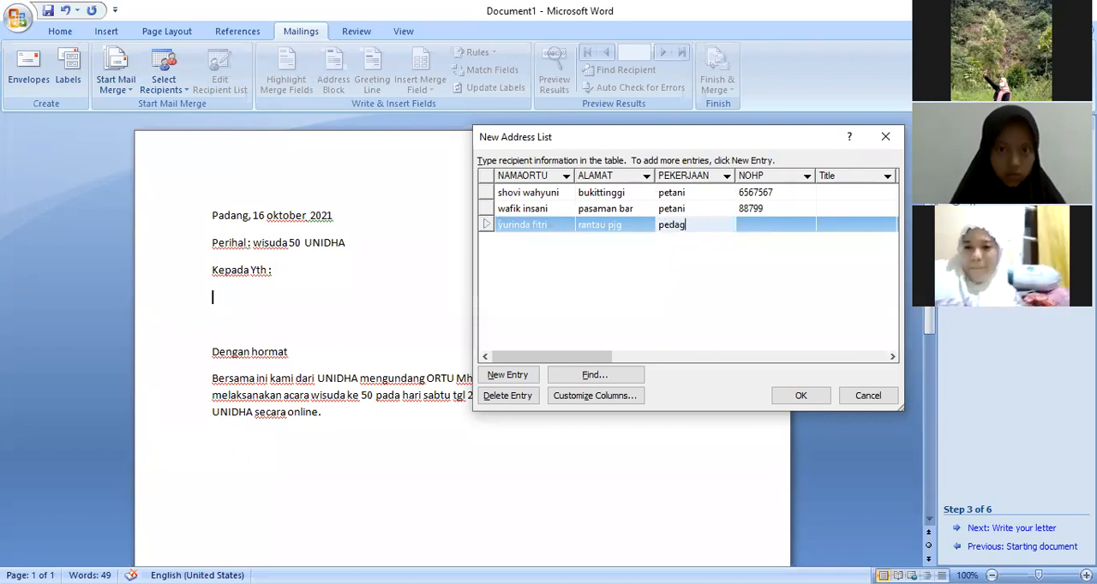
click(786, 224)
text(68789)
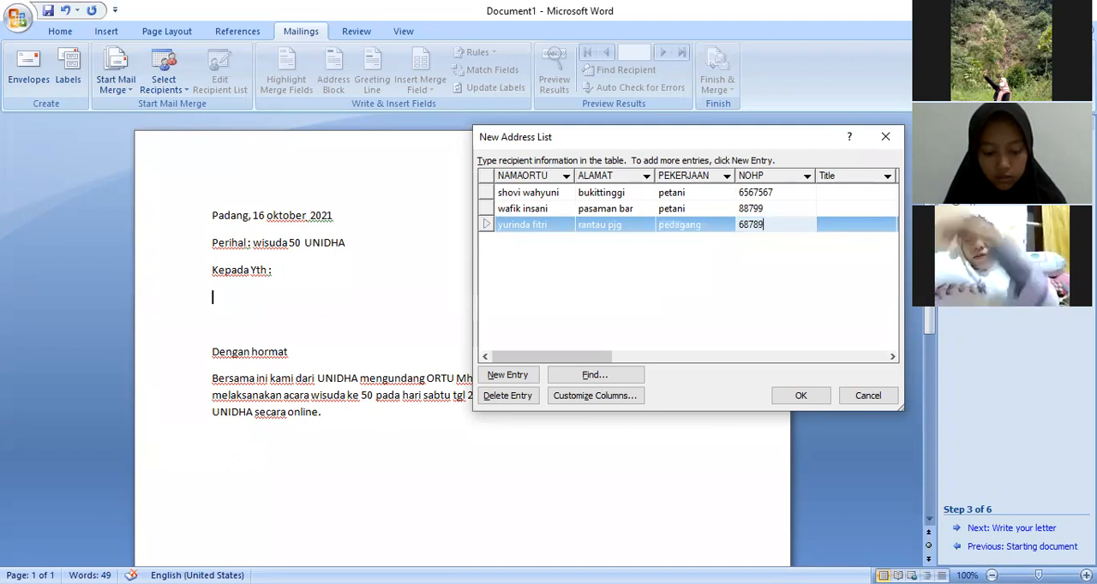
text(9)
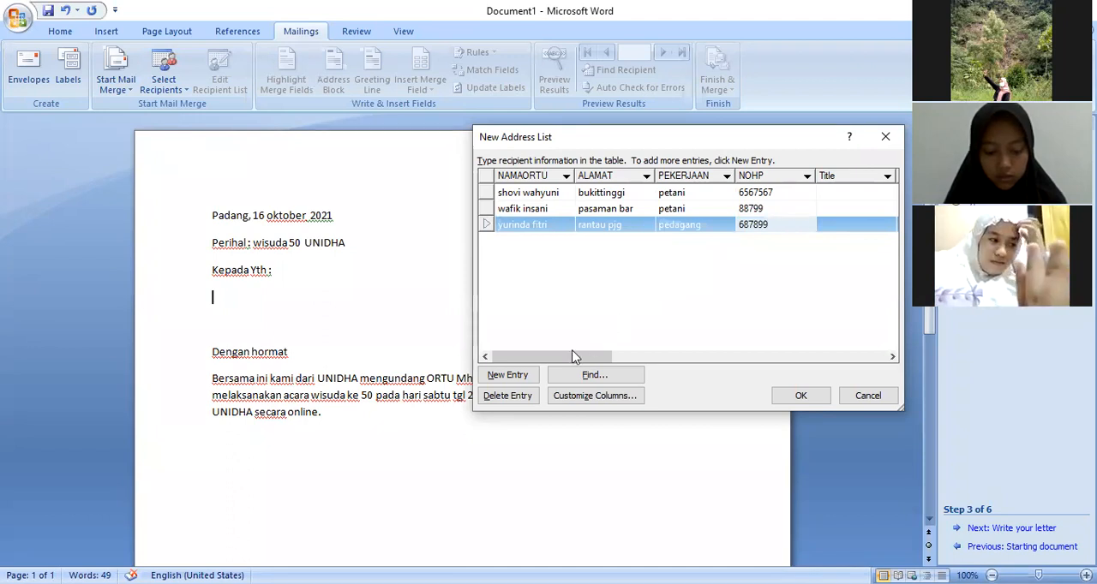
click(520, 375)
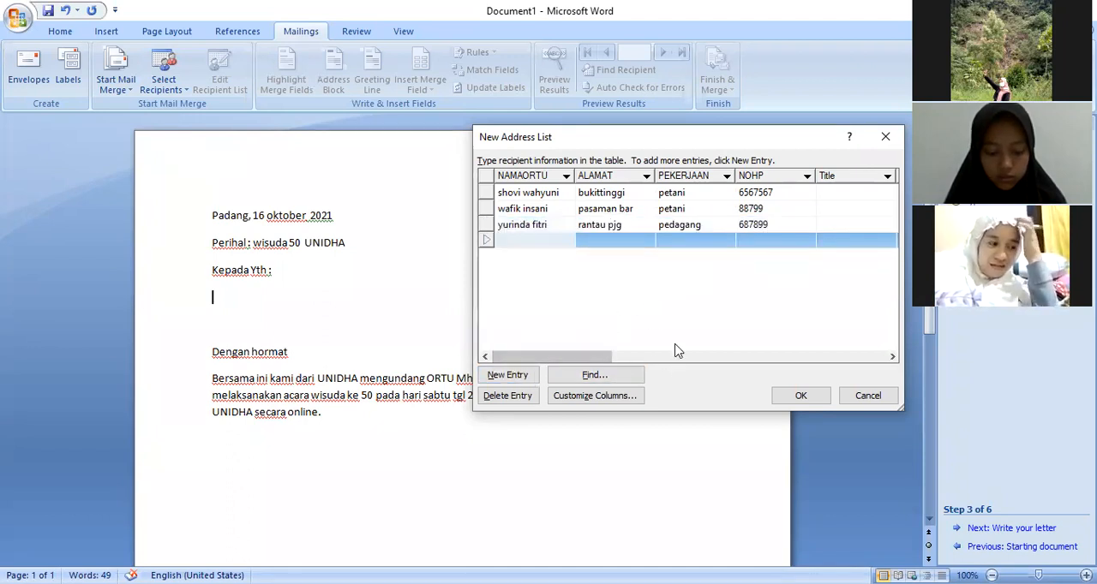
Finish the address list and choose D:\Praktikum TIK 3Sa1 + 3Sa2 mandiri\week 4 Data processing M.word lanjutan as its save folder
click(794, 400)
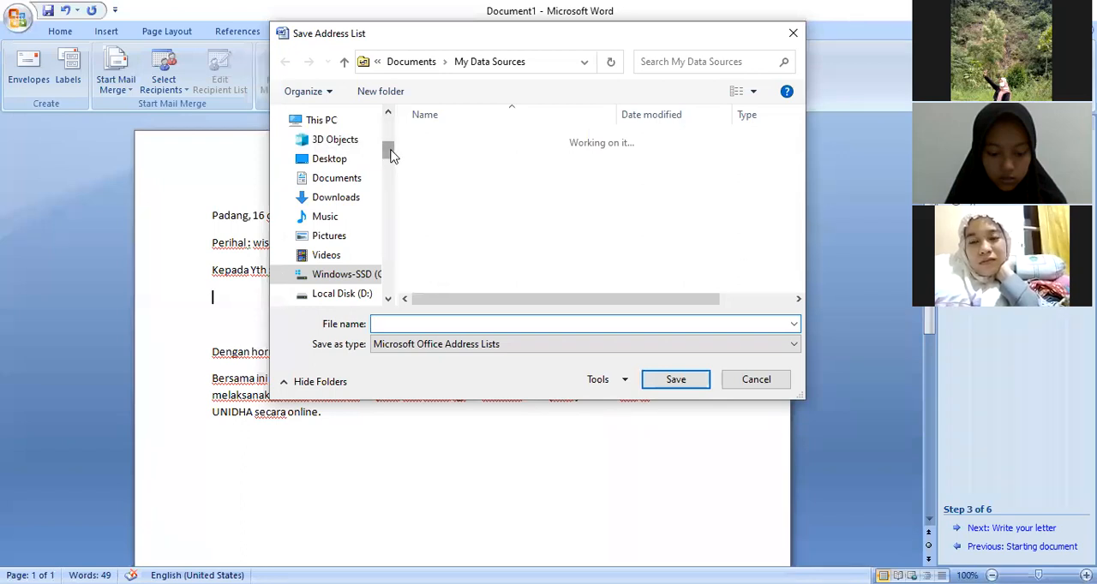
click(360, 296)
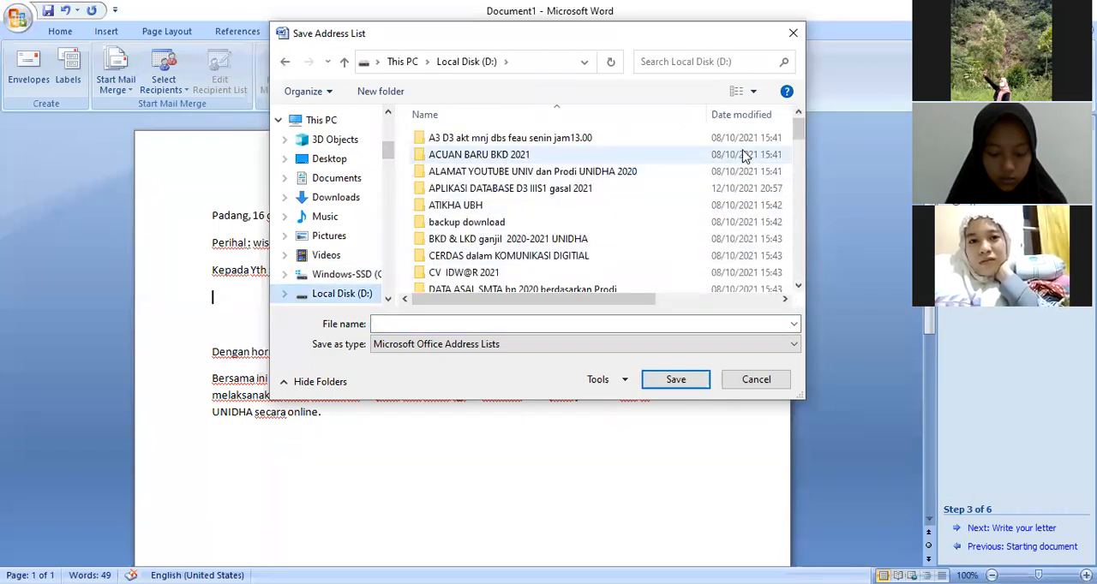
drag(797, 144, 798, 237)
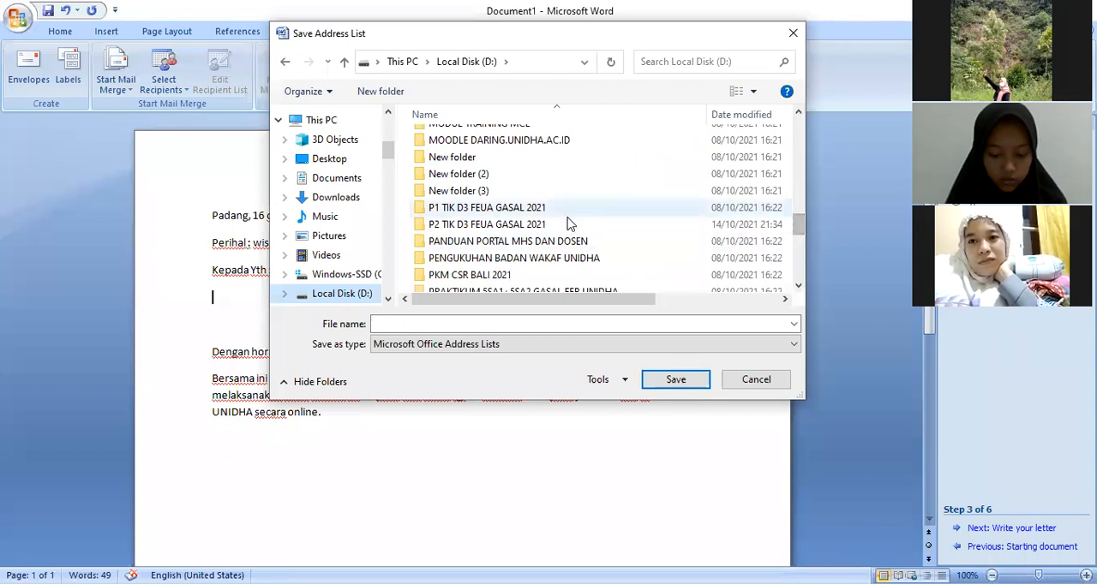
scroll(803, 237, down, 3)
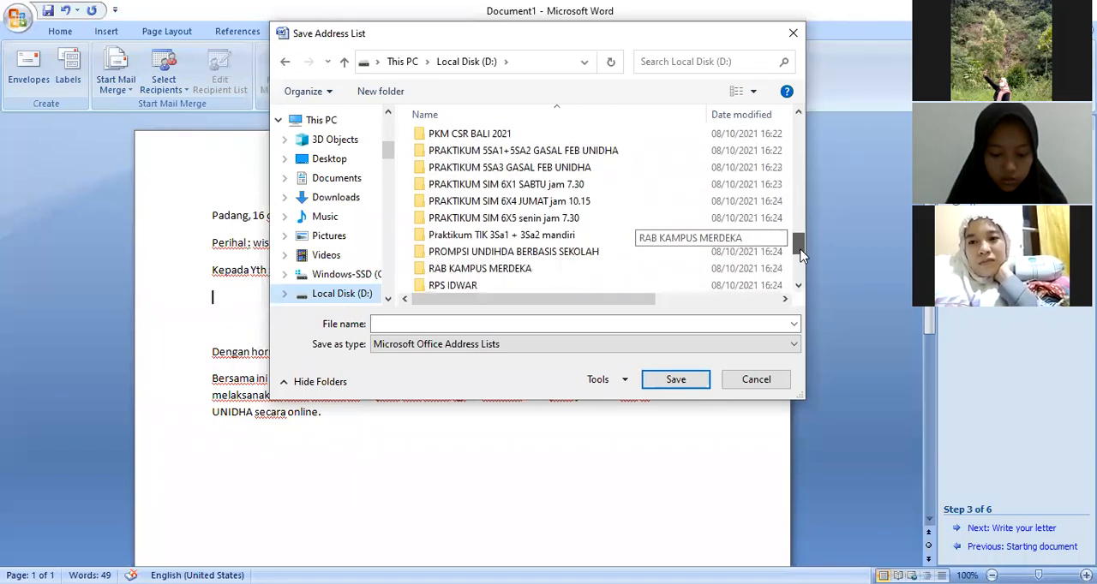
click(529, 238)
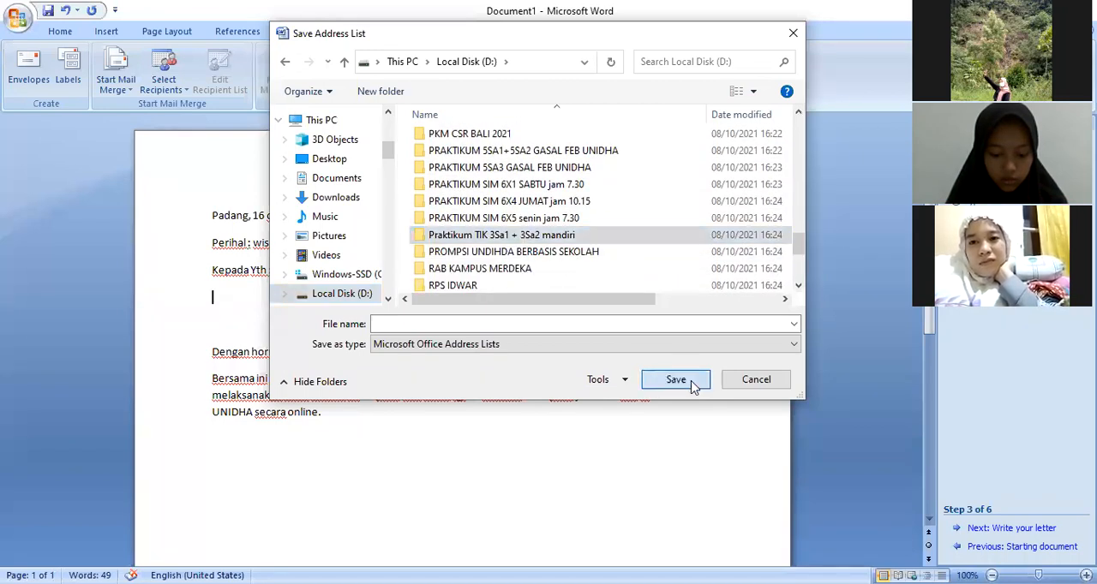
click(675, 379)
click(505, 189)
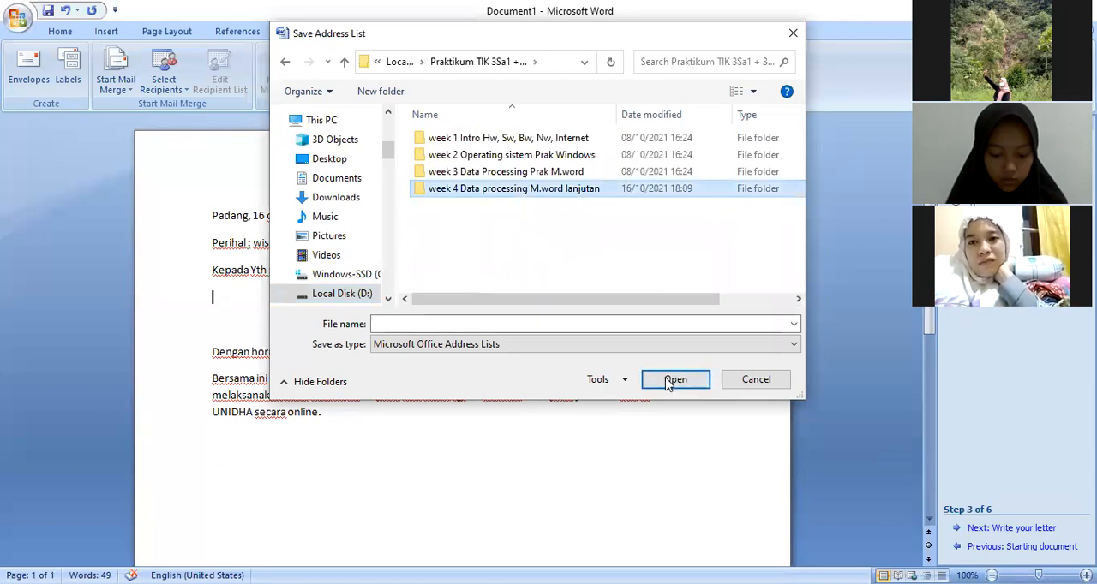
click(673, 380)
Save the address list as data2 and accept all its entries as mail merge recipients
click(458, 323)
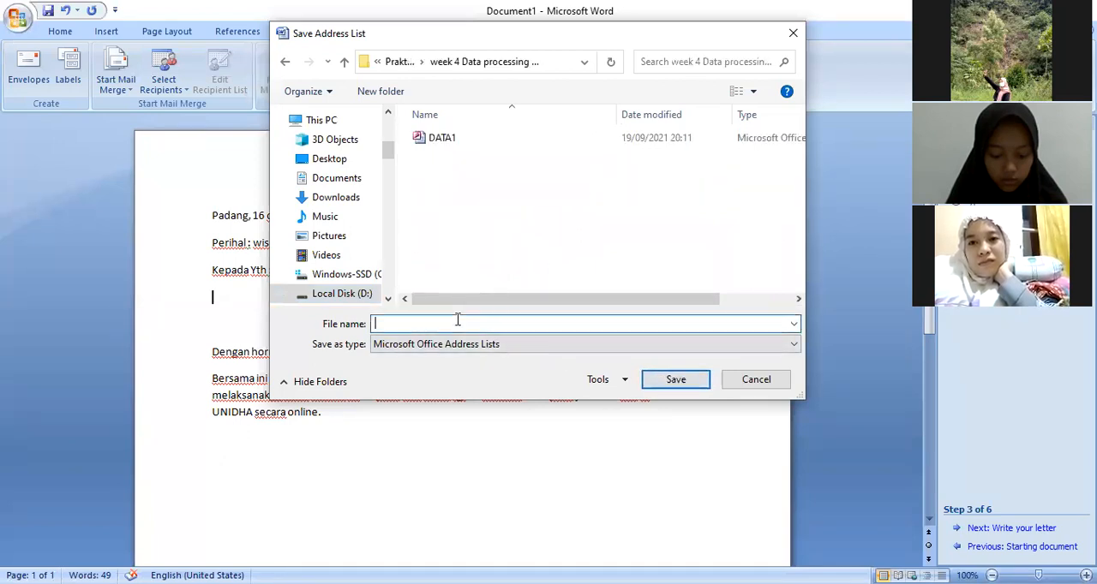
text(data)
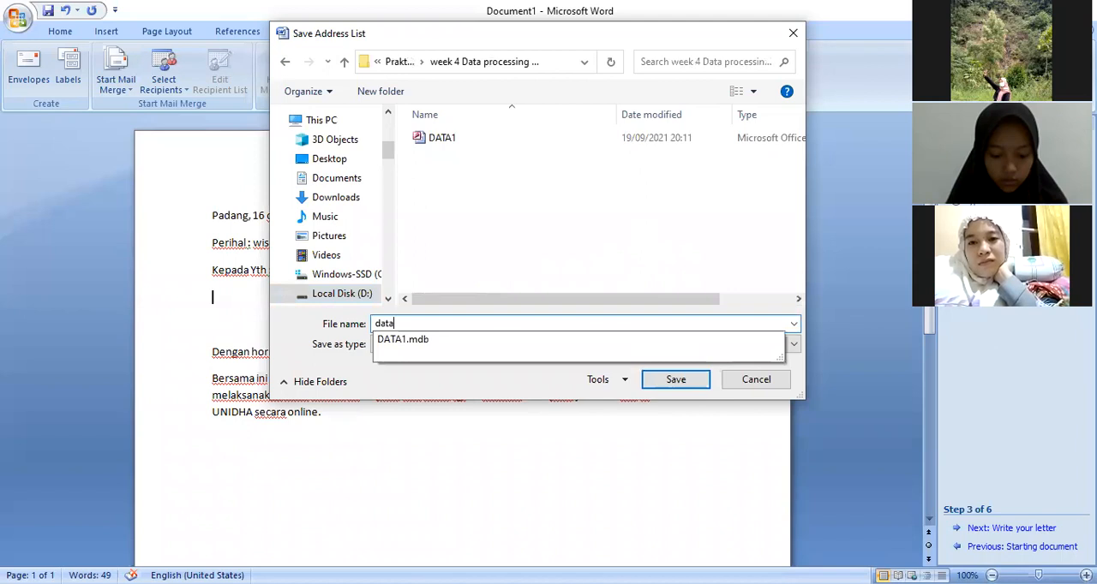
text(2)
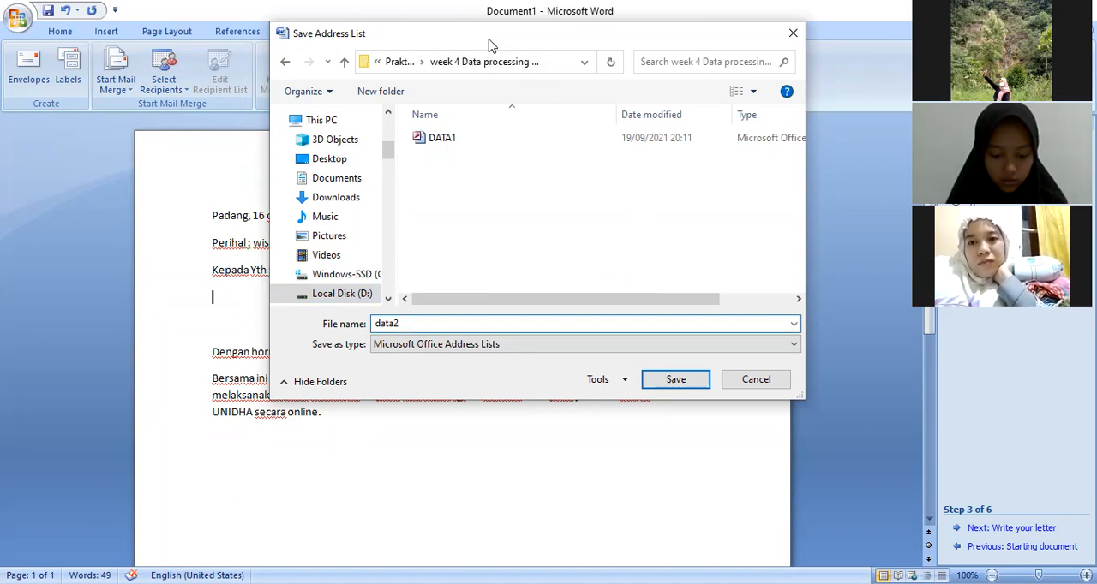
drag(490, 45, 577, 75)
click(742, 412)
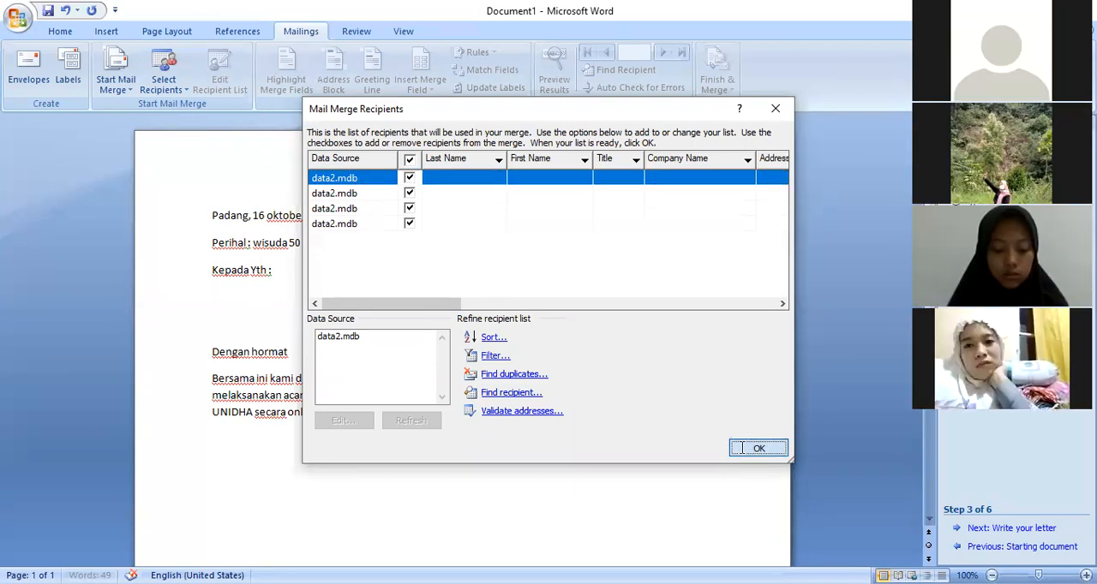
click(744, 449)
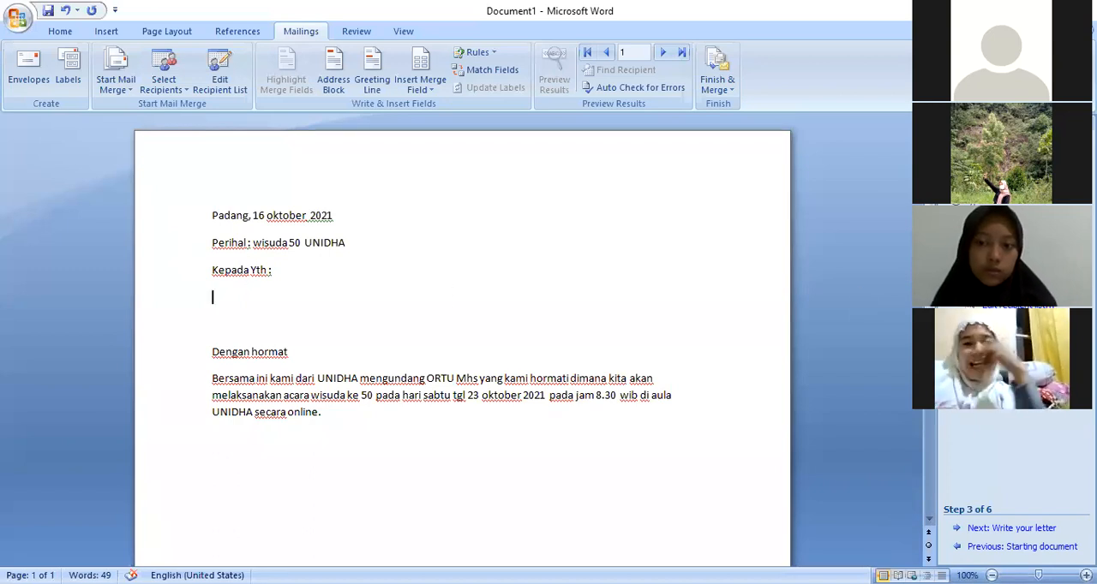
click(999, 288)
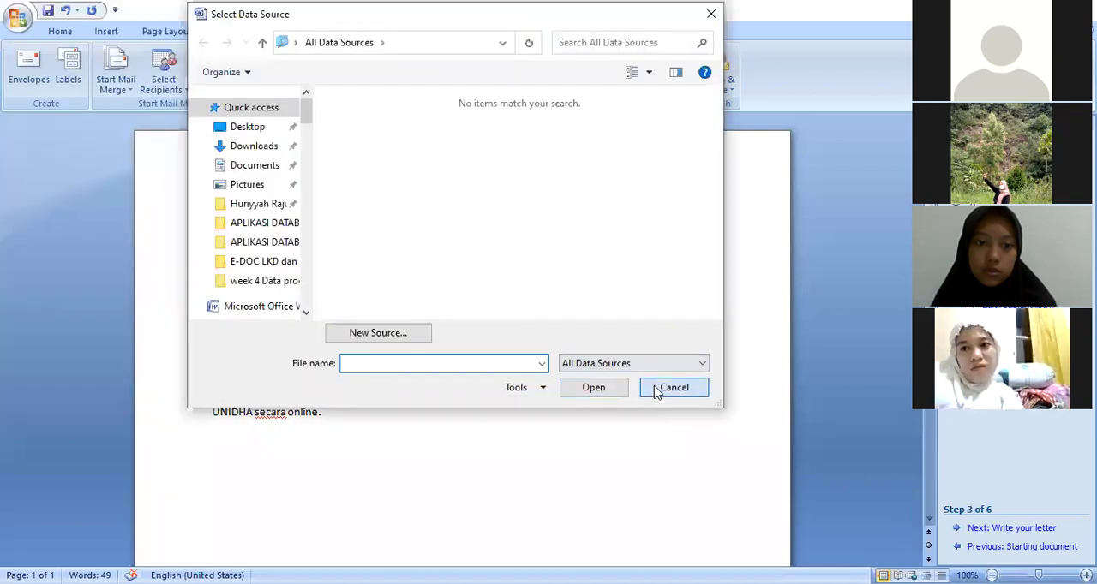
click(657, 387)
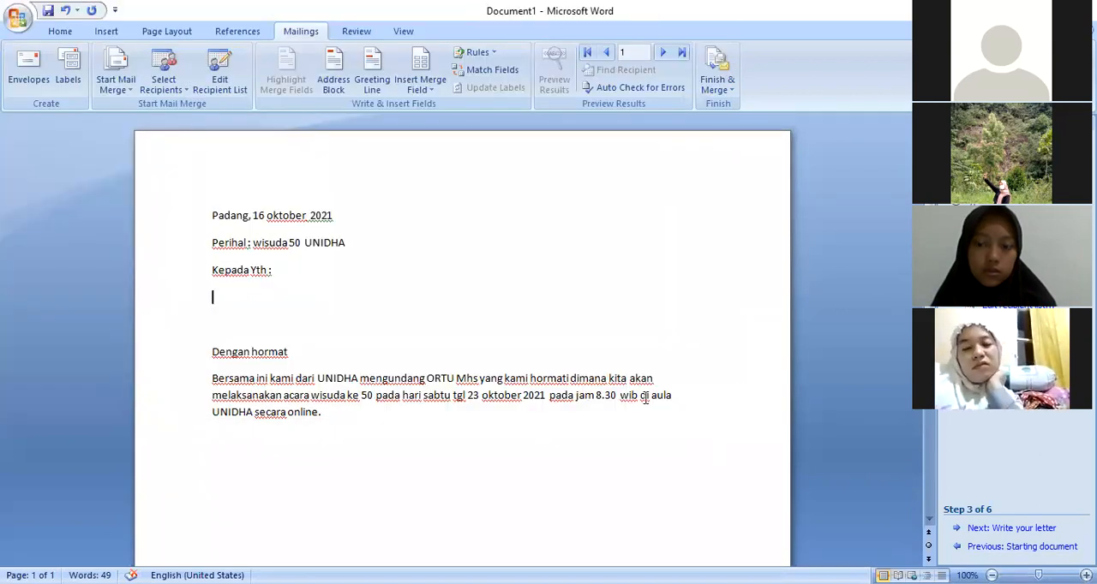
click(1023, 530)
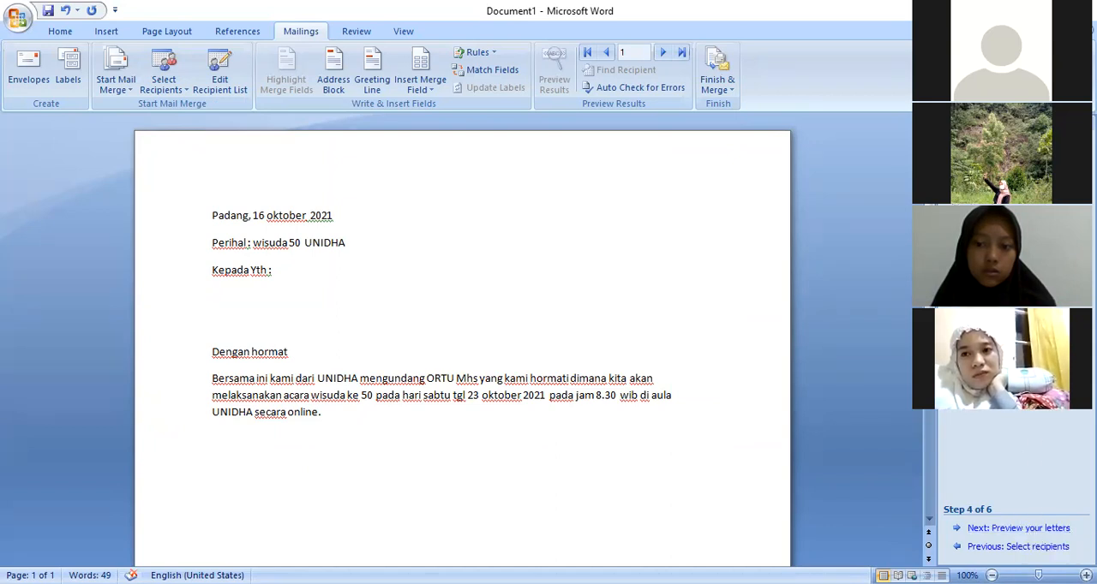
click(968, 547)
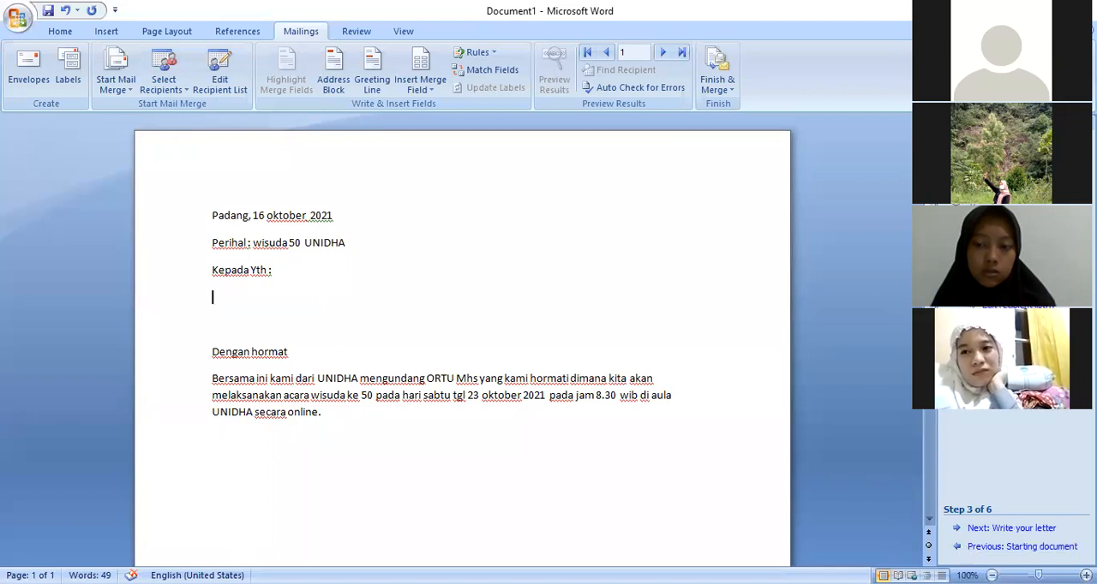
Advance the mail merge wizard from selecting recipients to writing the letter
click(1022, 530)
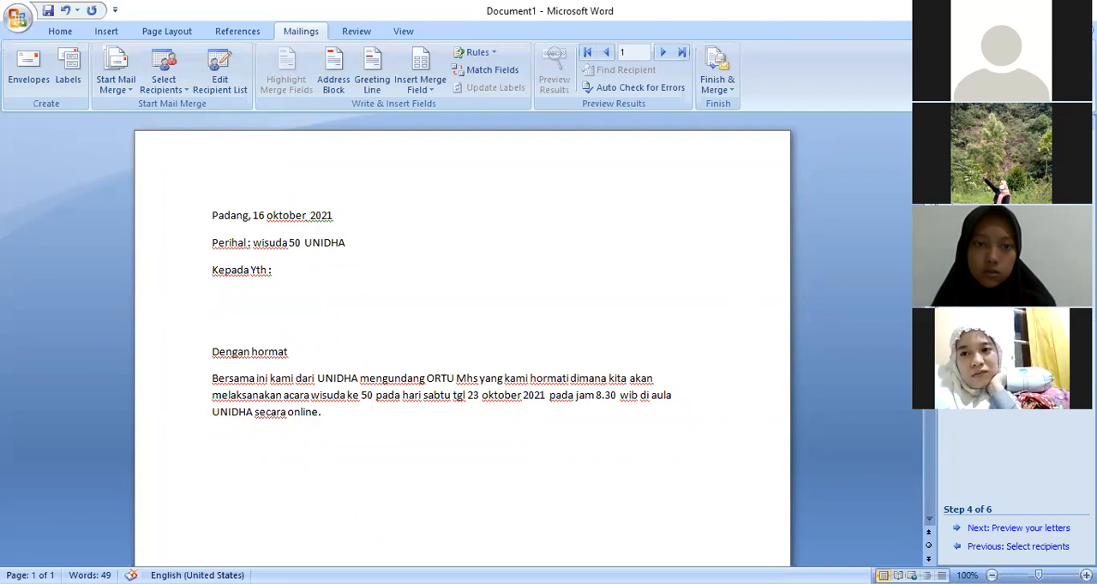
Insert the merge fields NAMAORTU, ALAMAT, PEKERJAAN and NOHP below the "Kepada Yth :" line
click(991, 288)
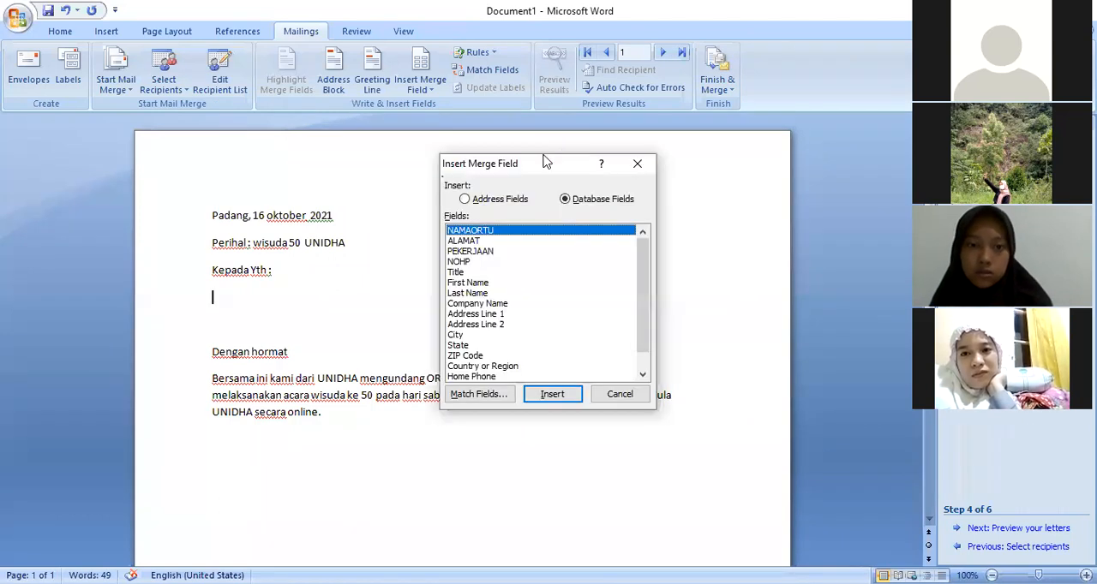
drag(546, 161, 652, 171)
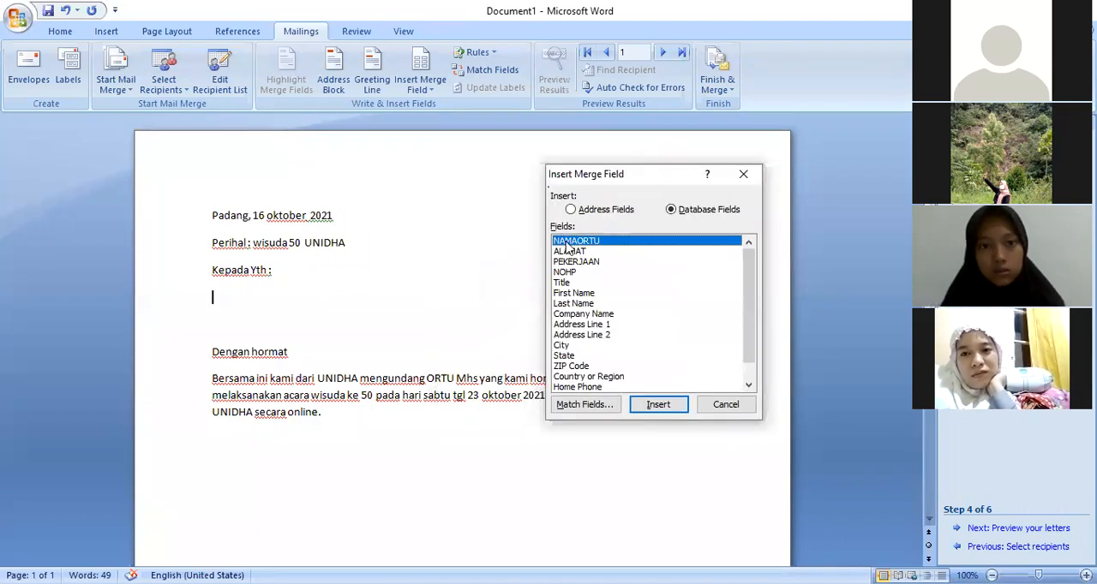
click(653, 409)
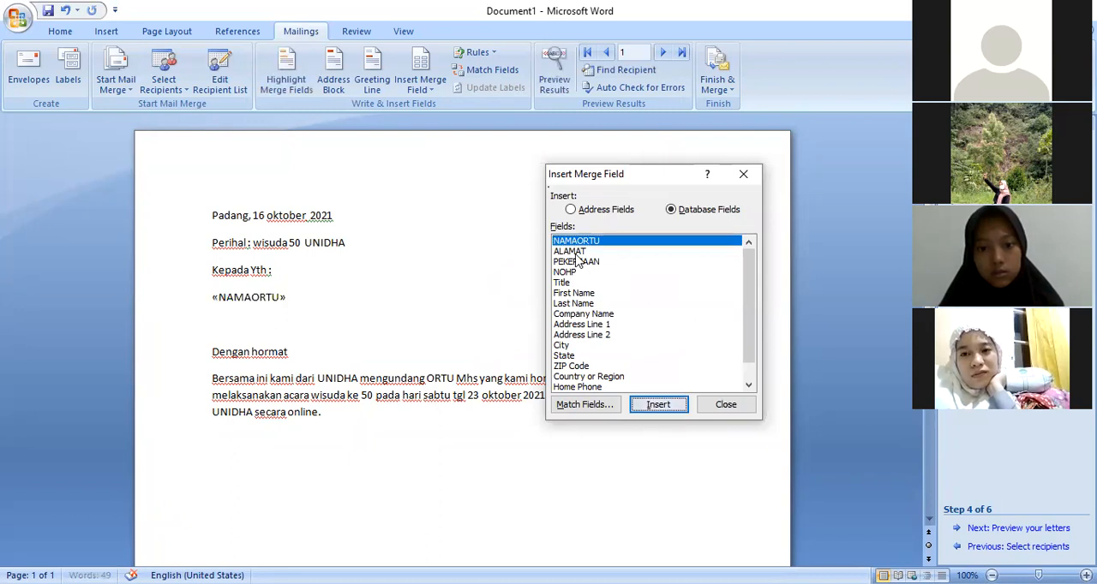
click(574, 252)
click(658, 404)
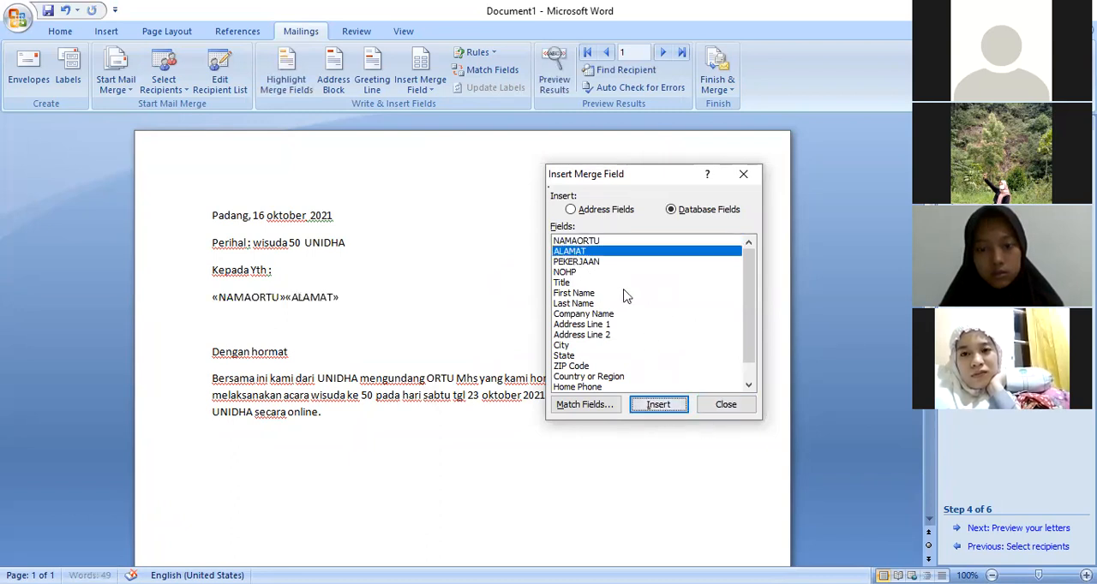
click(588, 262)
click(658, 404)
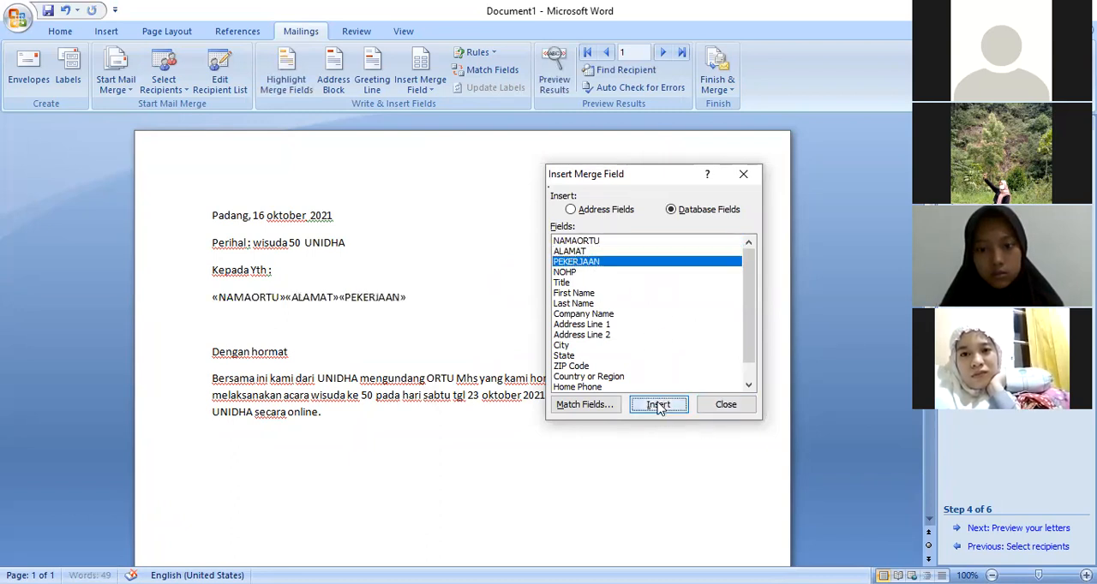
click(574, 272)
click(657, 405)
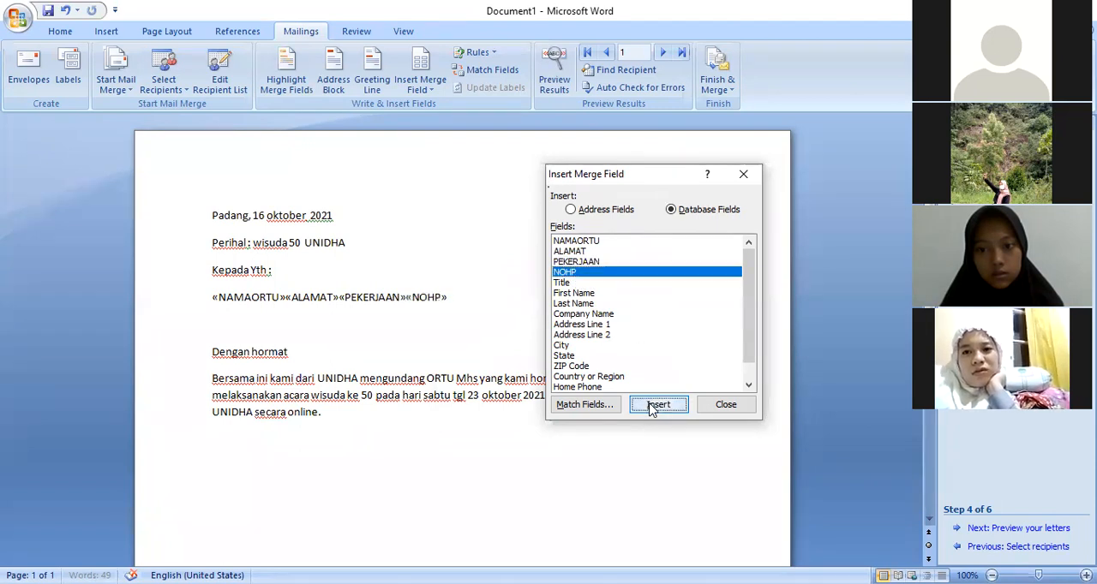
click(726, 405)
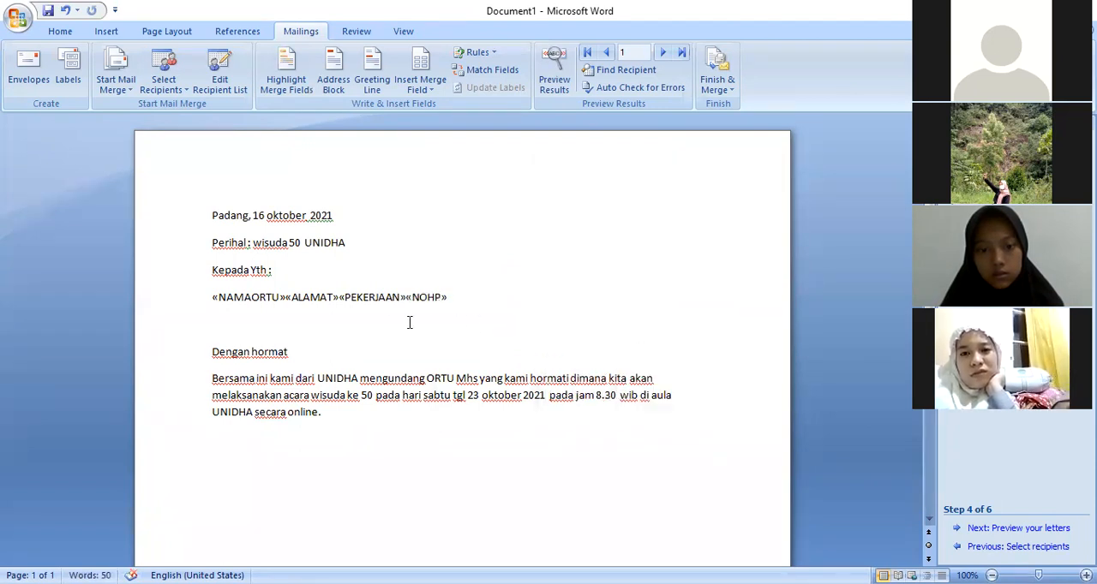
Split the inserted merge fields so that ALAMAT, PEKERJAAN and NOHP each start on their own line below NAMAORTU
click(288, 296)
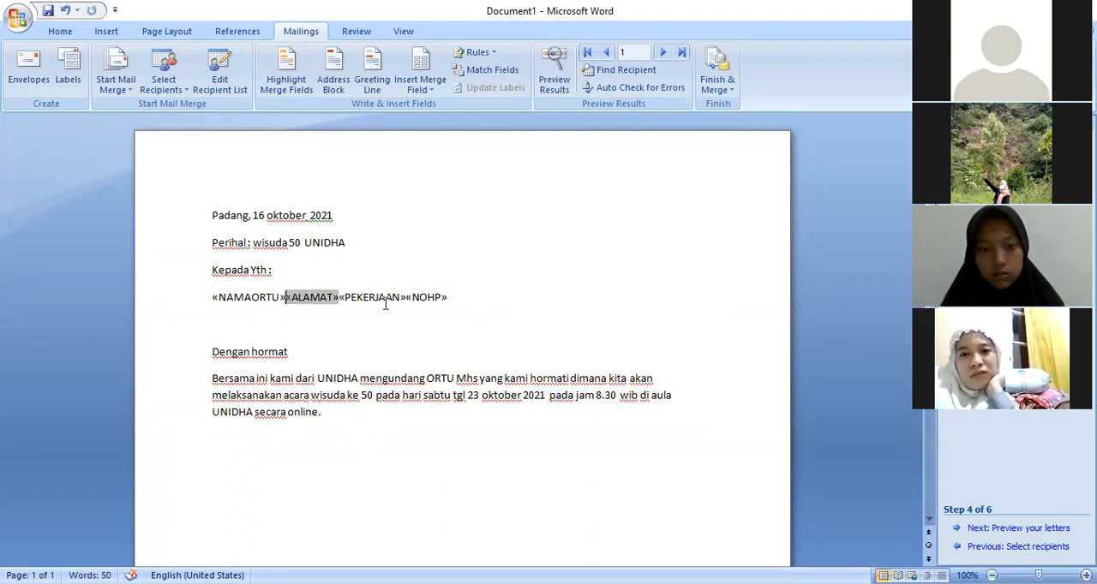
key(Return)
click(272, 326)
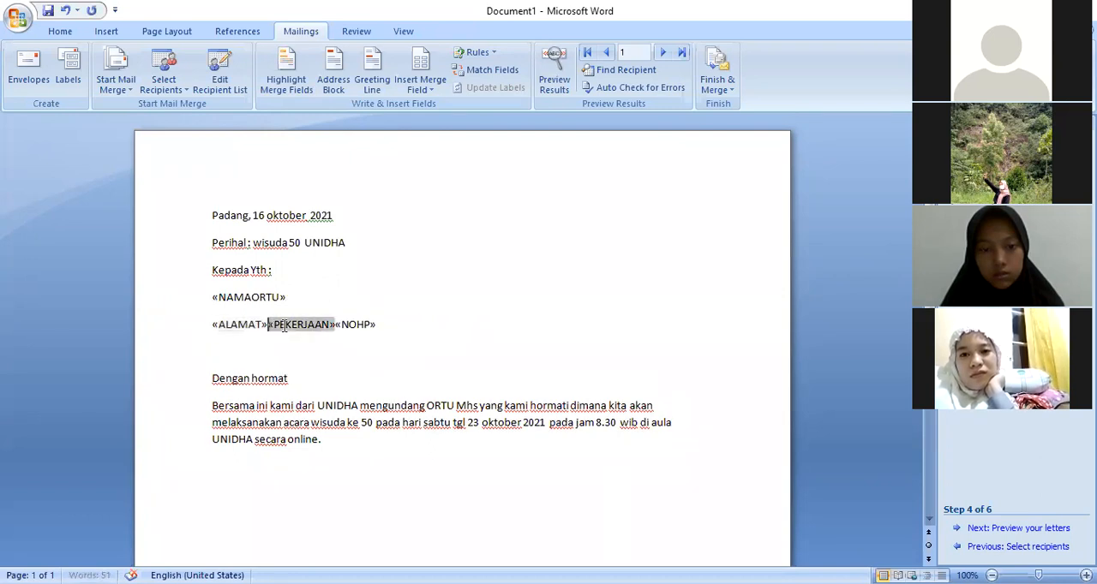
key(Return)
click(285, 351)
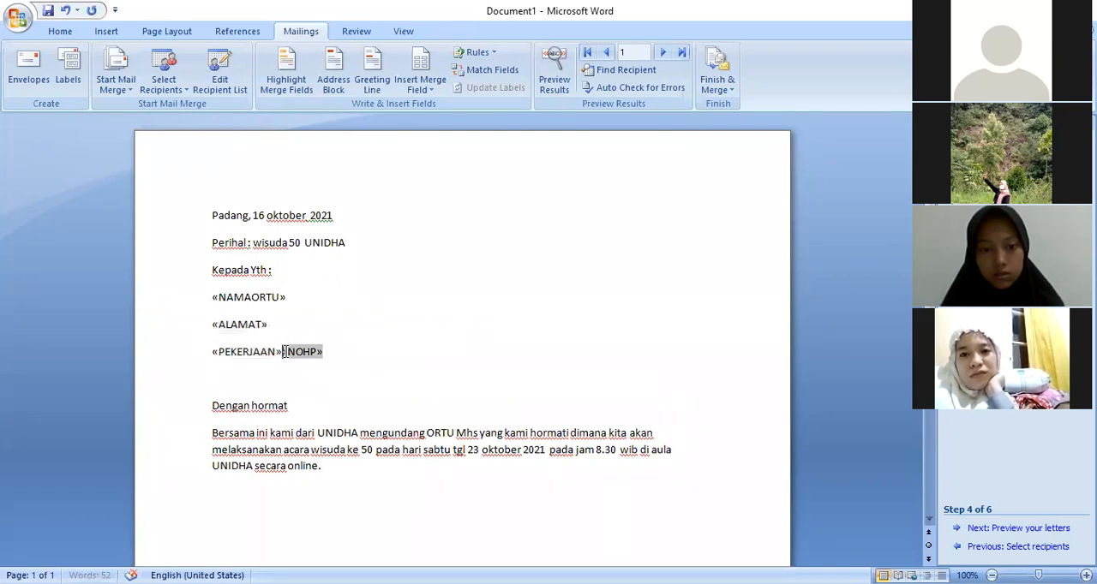
key(Return)
click(242, 392)
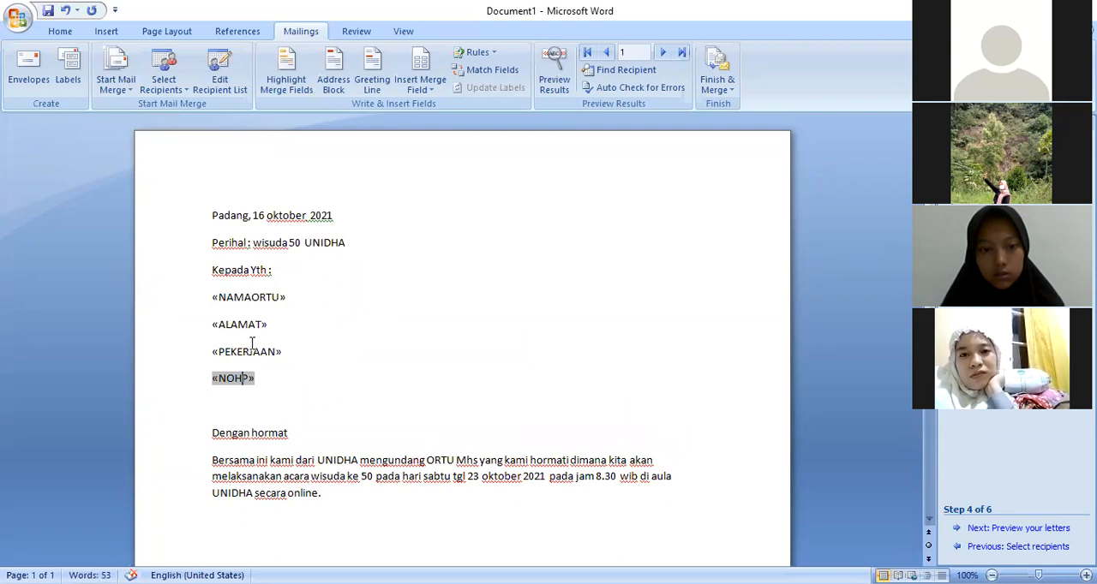
Remove the spacing after the four merge field paragraphs and set their line spacing to single
drag(214, 296, 302, 385)
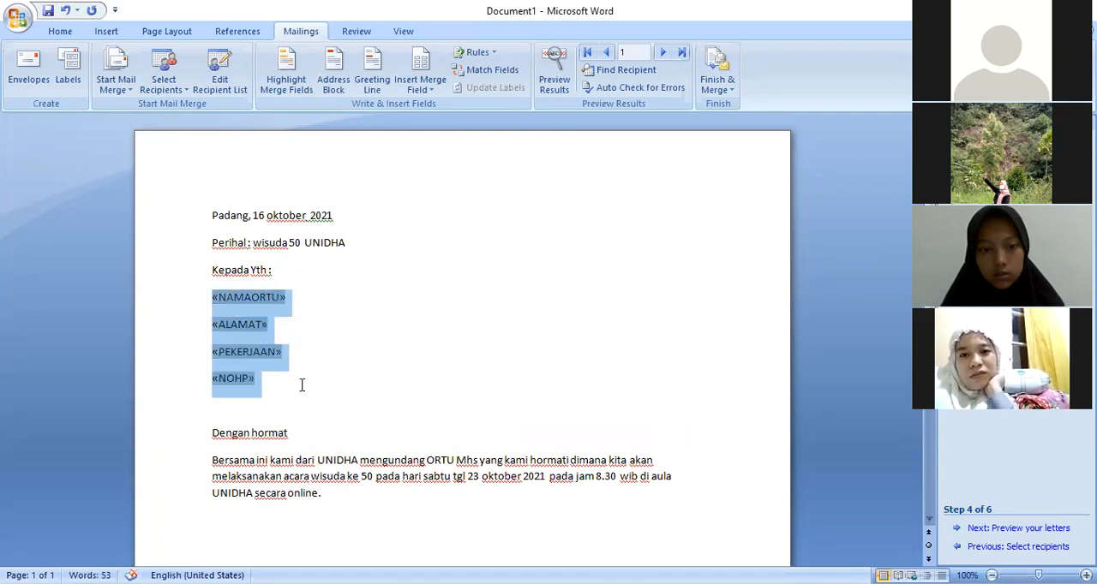
click(67, 35)
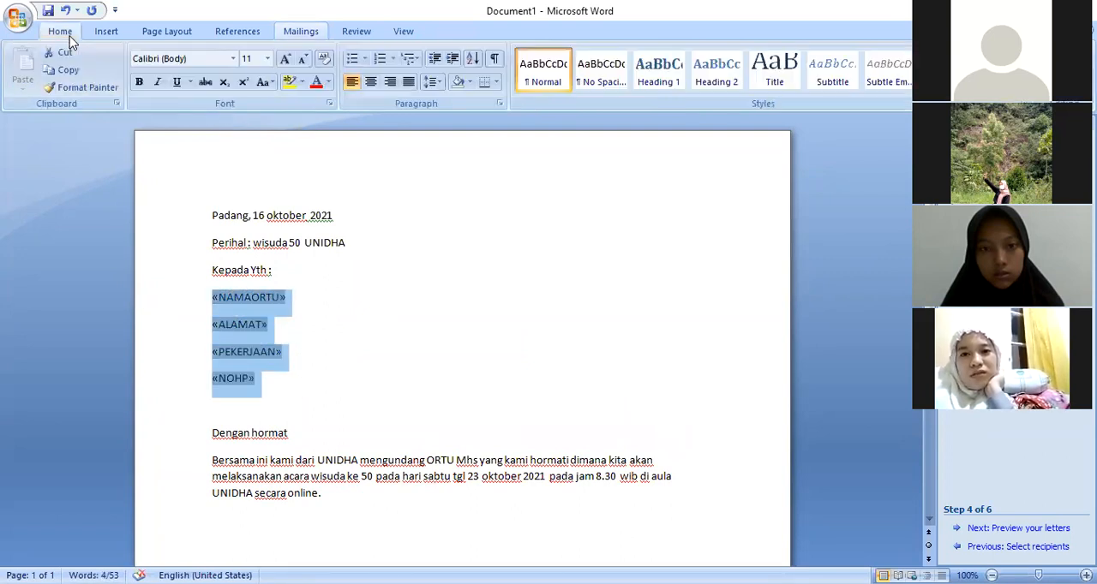
click(496, 104)
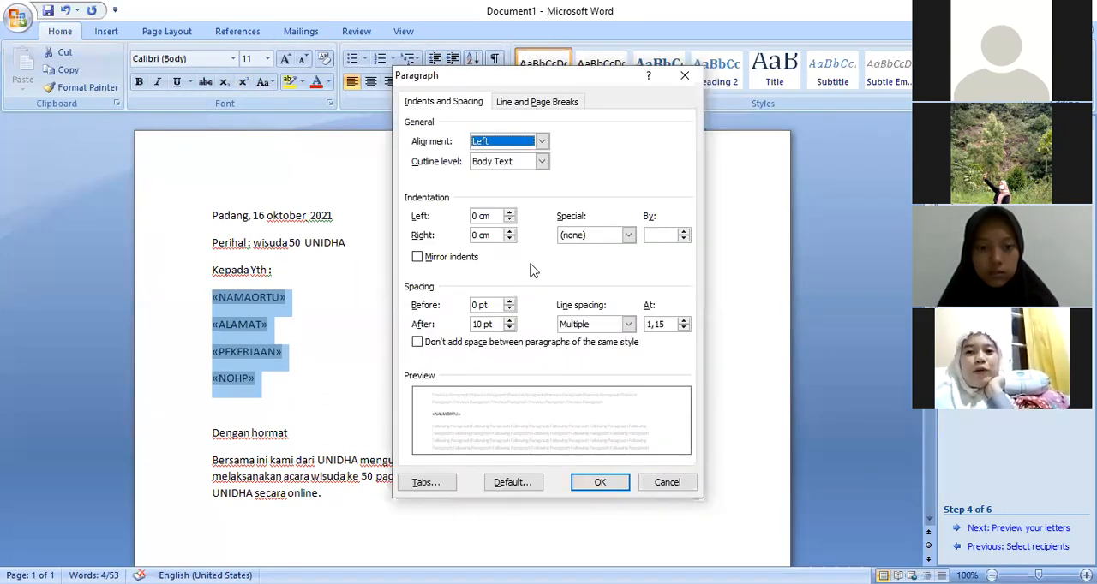
click(509, 328)
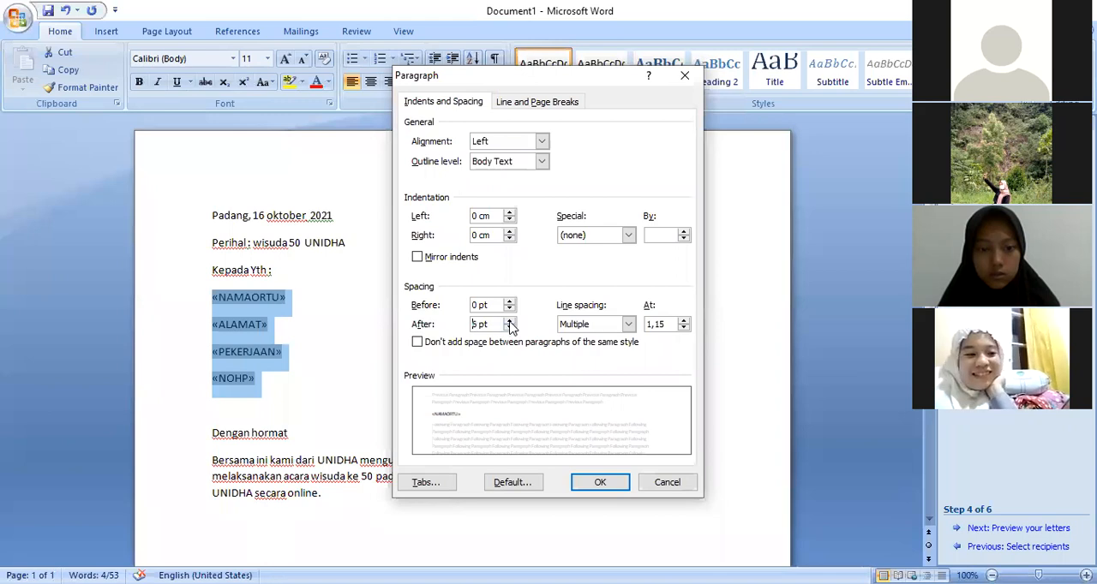
click(509, 329)
click(629, 326)
click(583, 337)
click(599, 482)
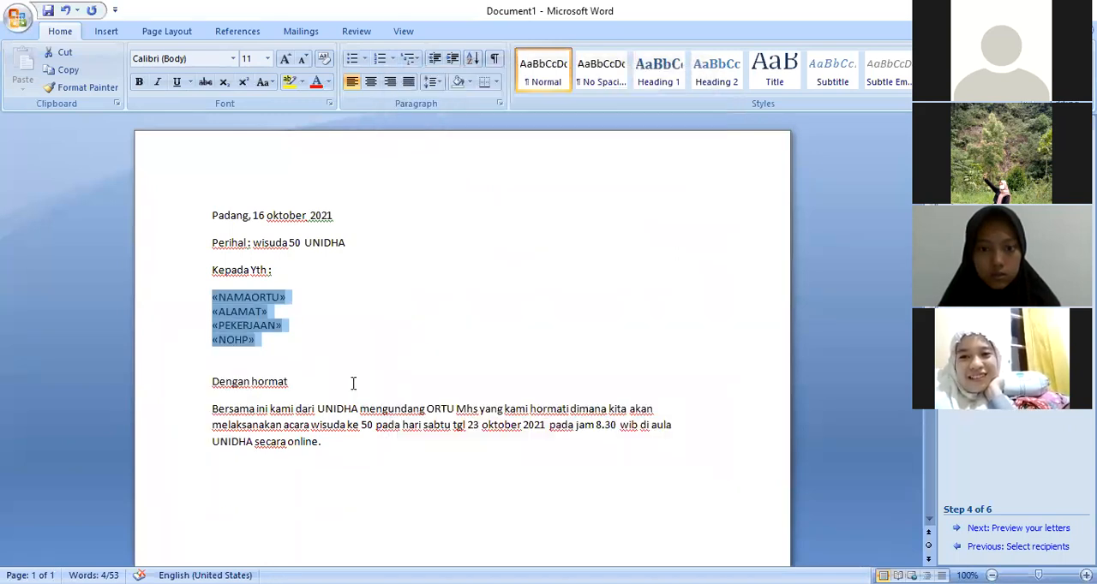
click(305, 358)
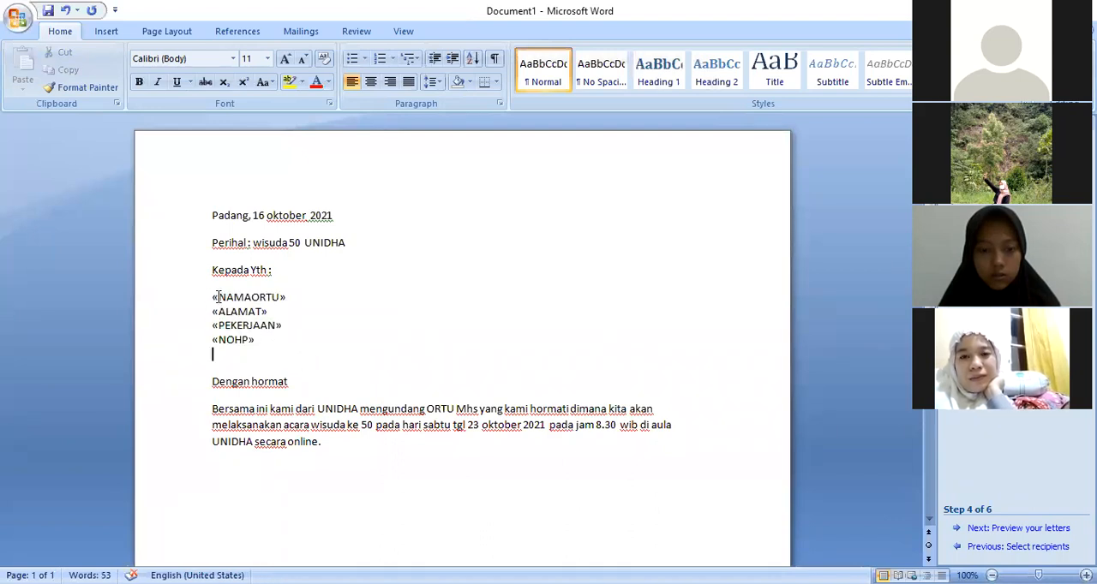
Highlight the four merge field lines in yellow and colour their text red
drag(206, 297, 286, 342)
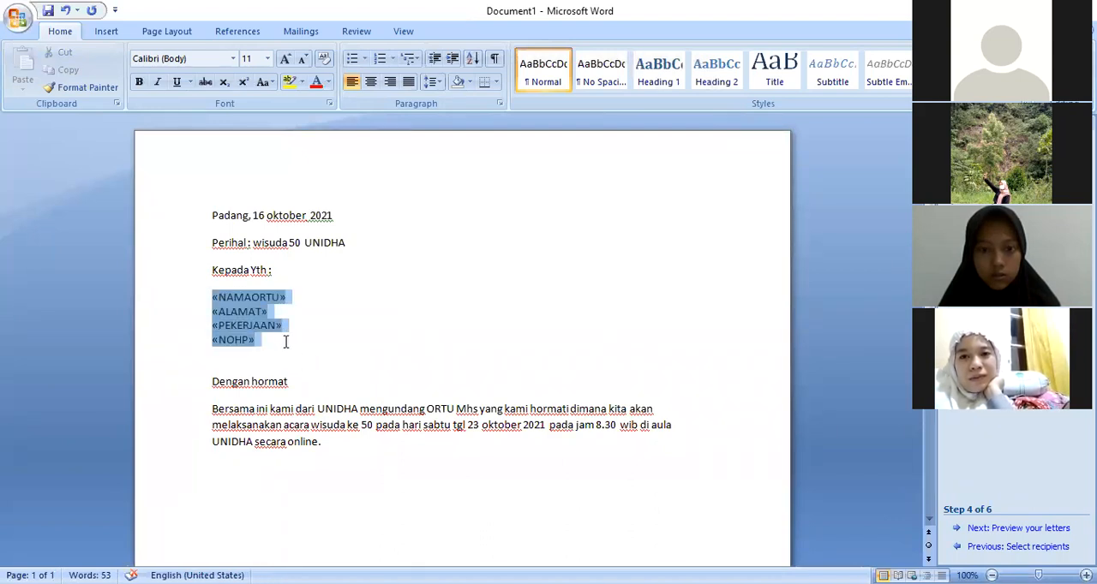
click(290, 83)
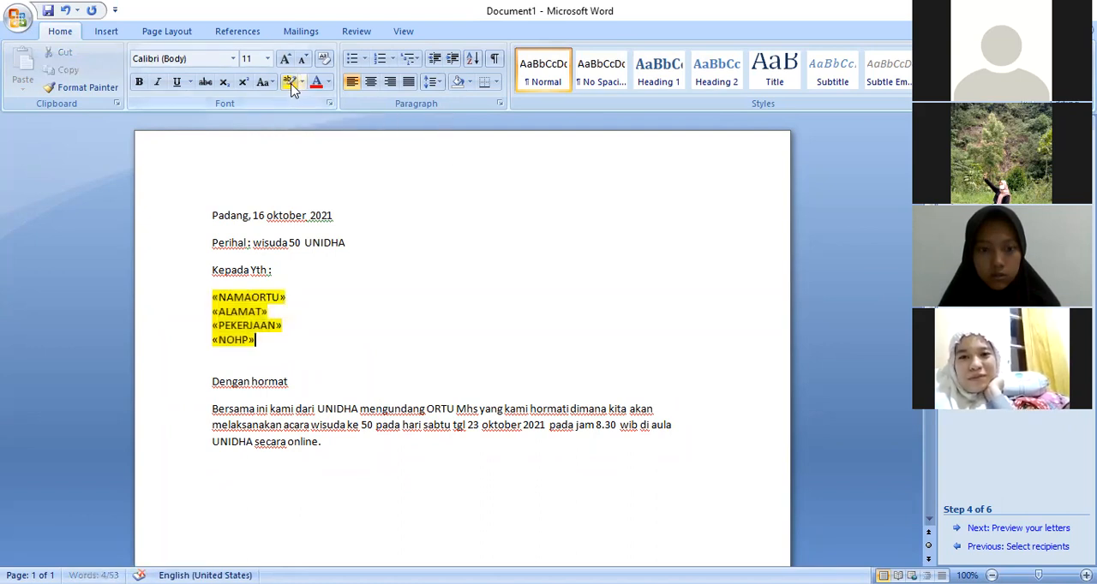
drag(331, 322, 267, 343)
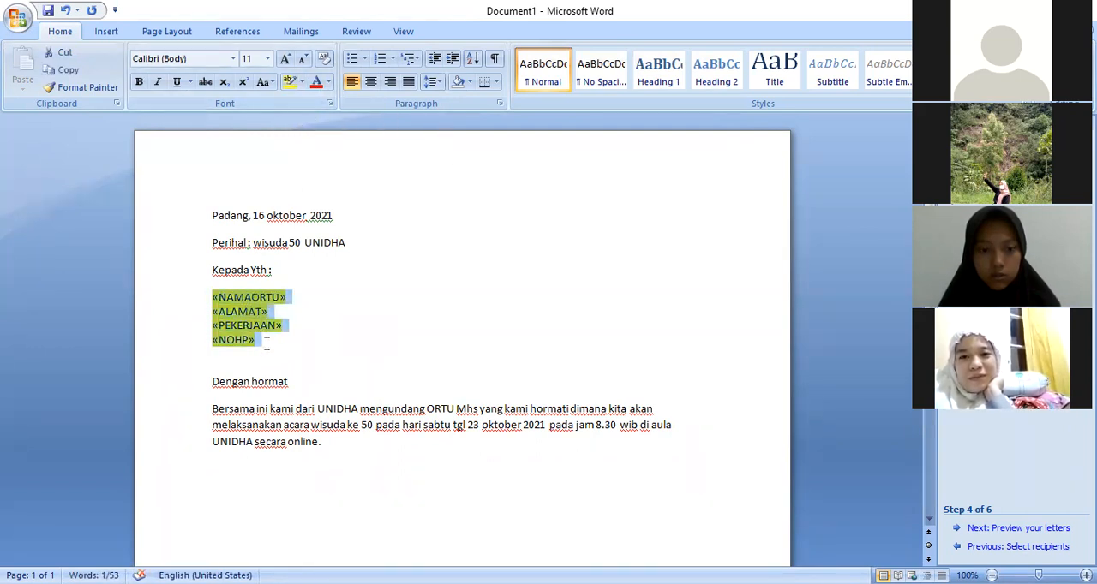
click(316, 83)
click(350, 269)
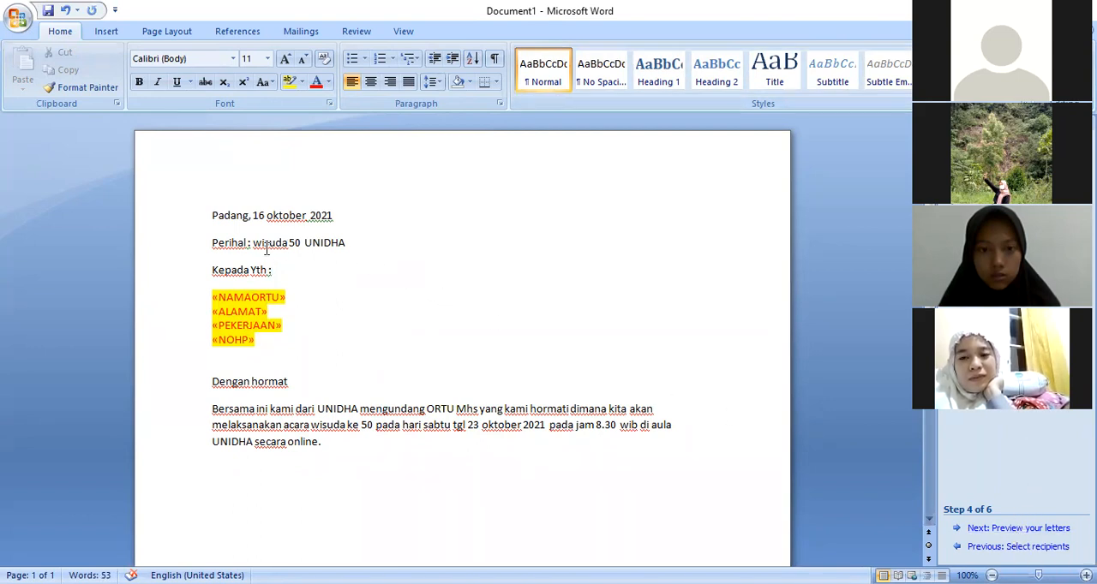
Preview the merged letters, going forward through all recipients and back by one
click(1008, 528)
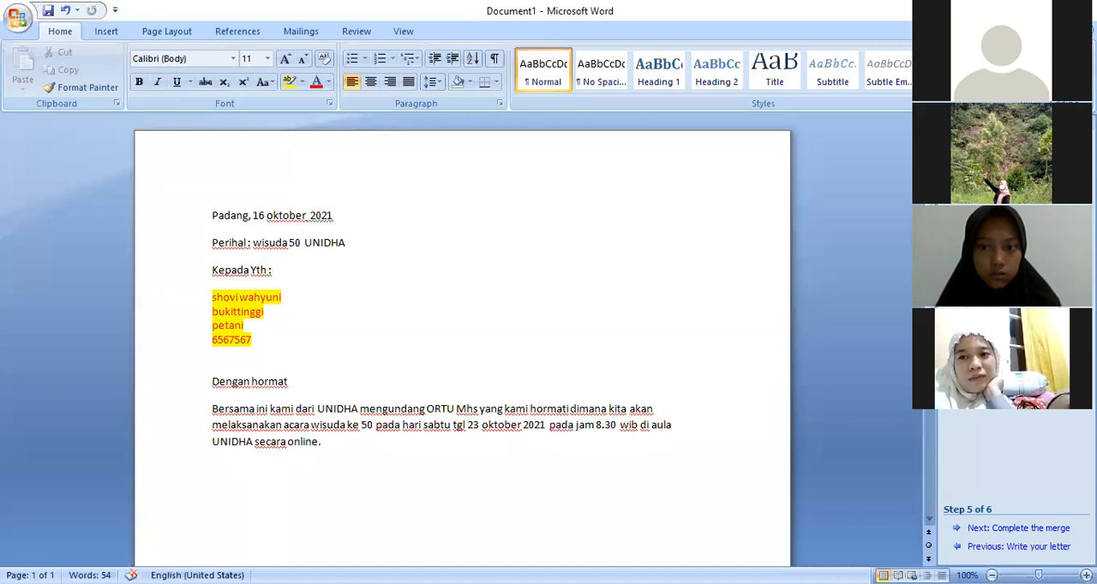
click(1075, 195)
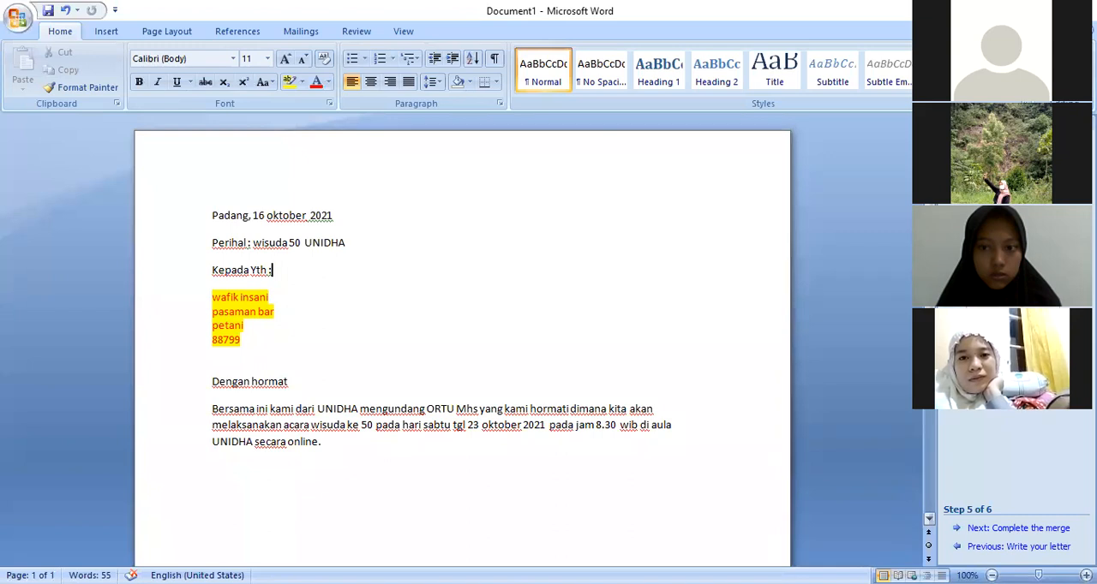
click(1075, 196)
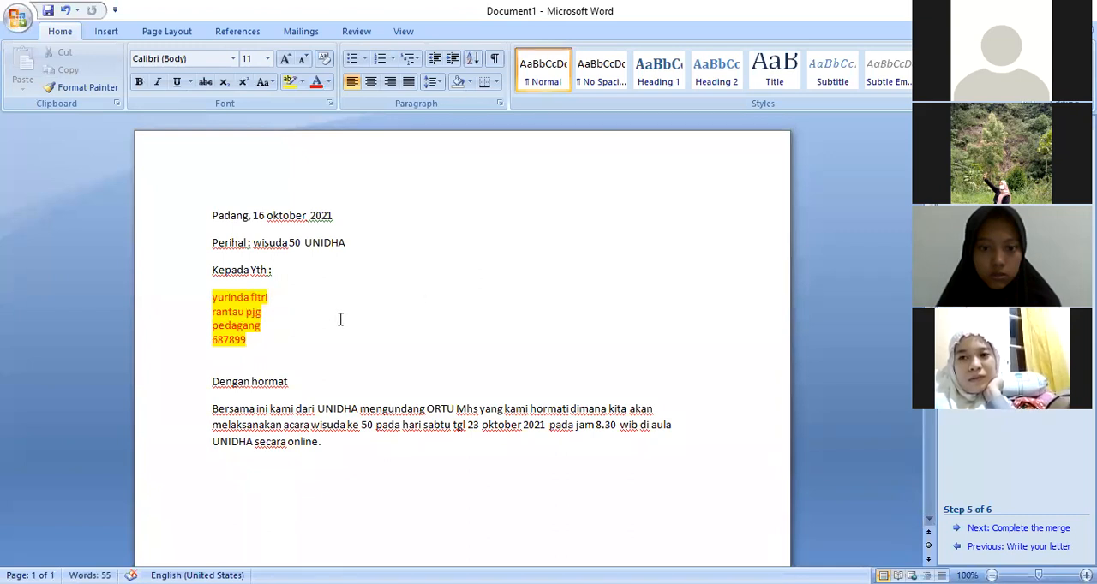
click(1075, 196)
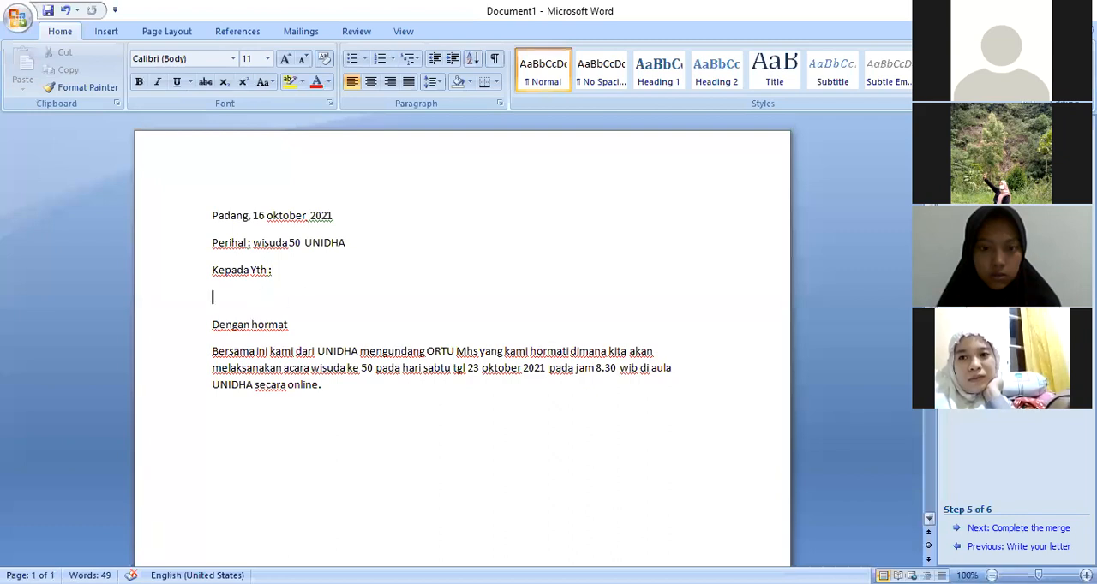
click(953, 195)
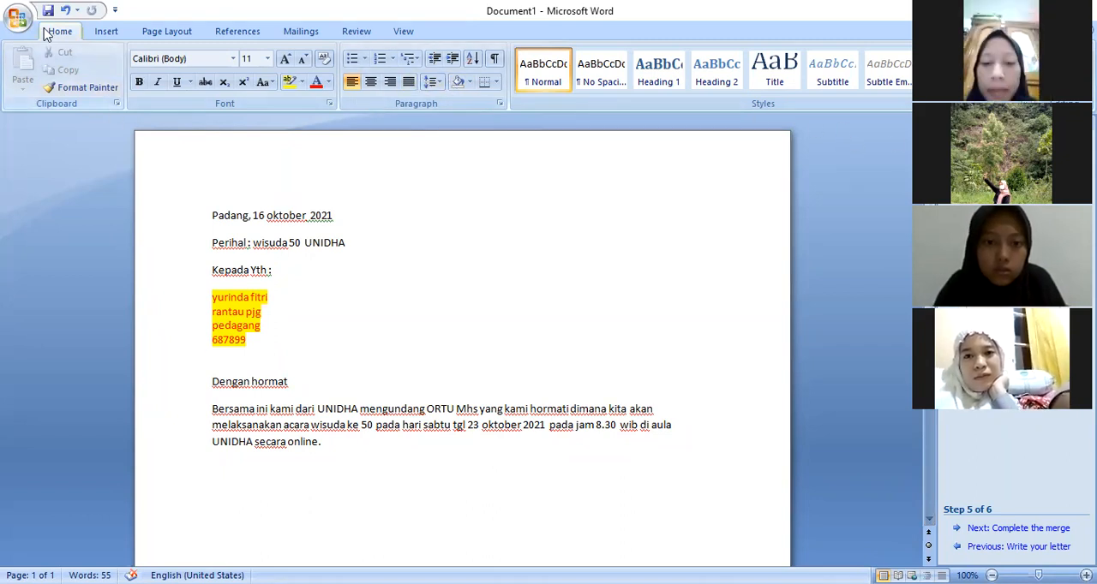
click(18, 18)
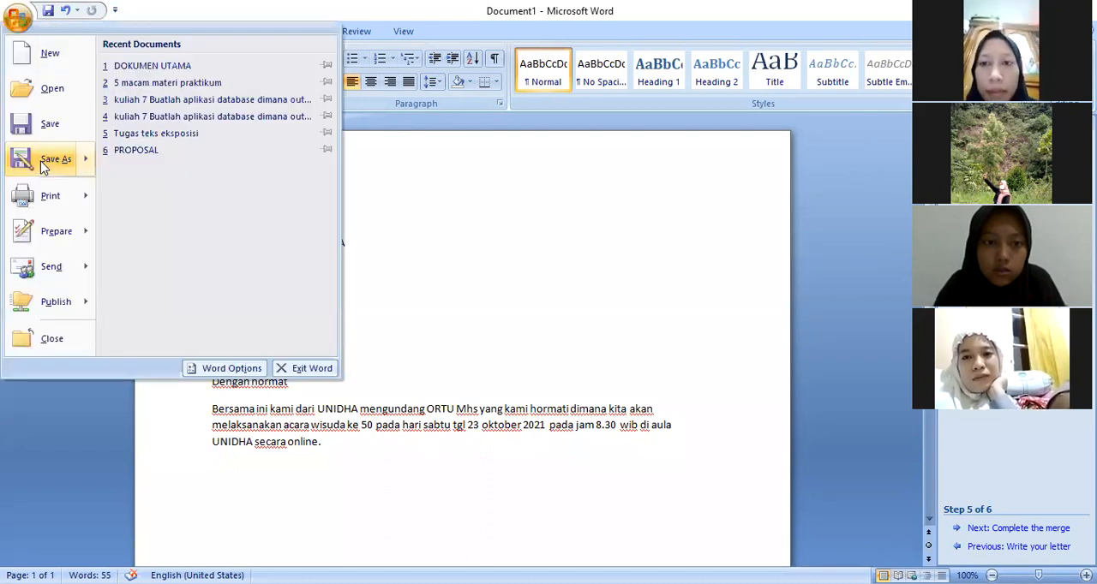
mouse_move(43, 165)
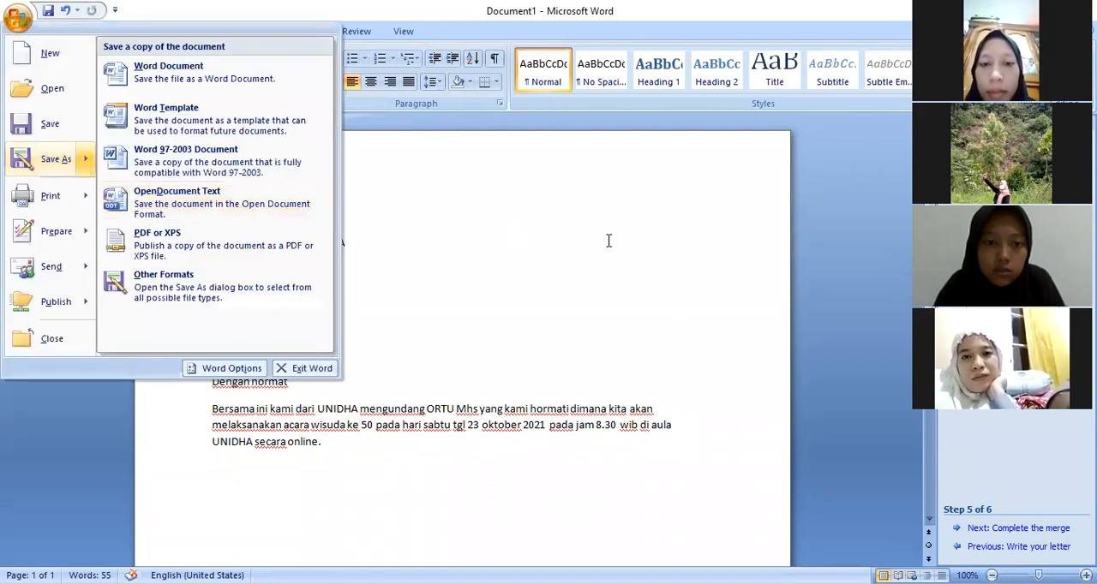
click(608, 241)
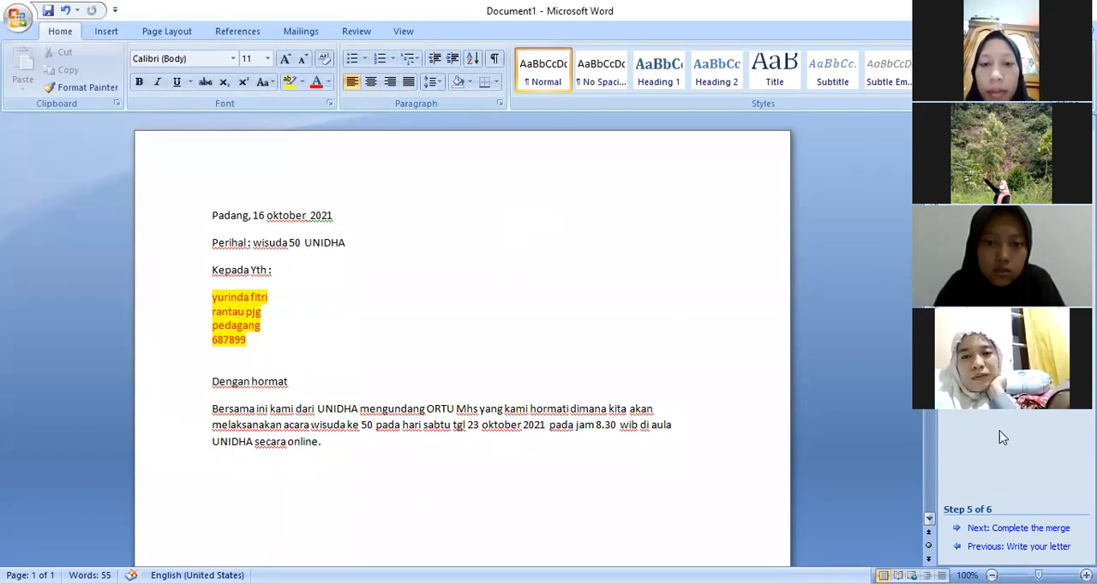
Return the merge wizard to writing the letter and save the document as Padang in the Praktikum TIK 3Sa1 + 3Sa2 mandiri folder
click(1013, 546)
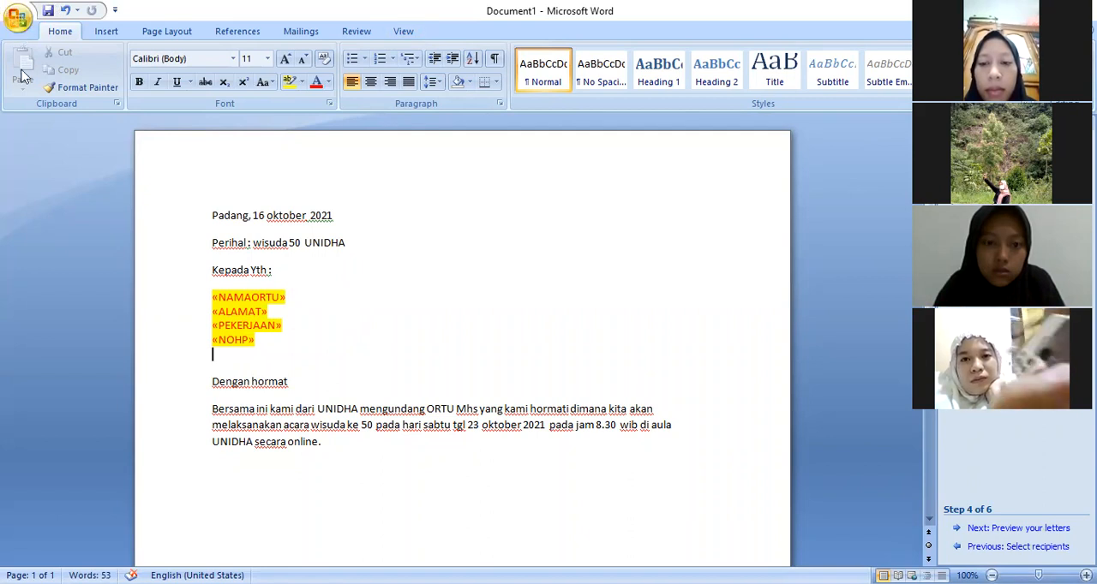
key(ctrl+s)
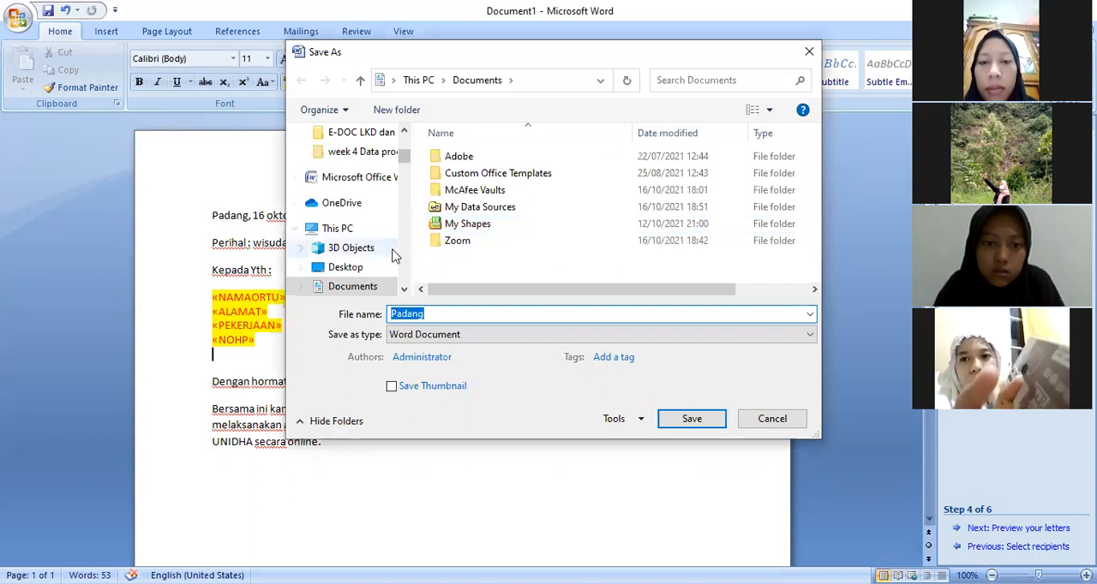
drag(404, 153, 402, 254)
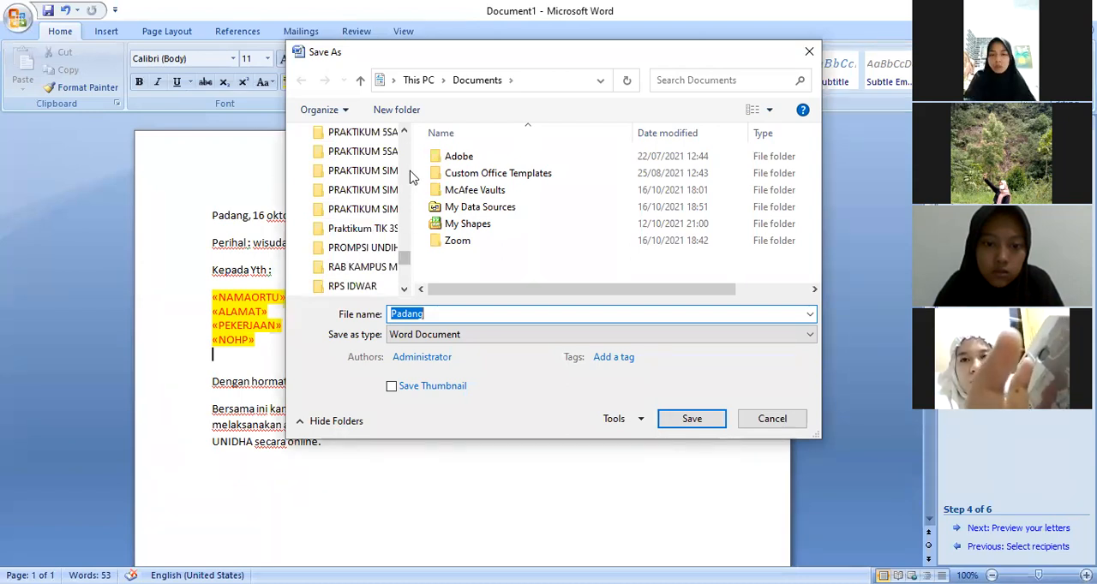
drag(413, 174, 522, 172)
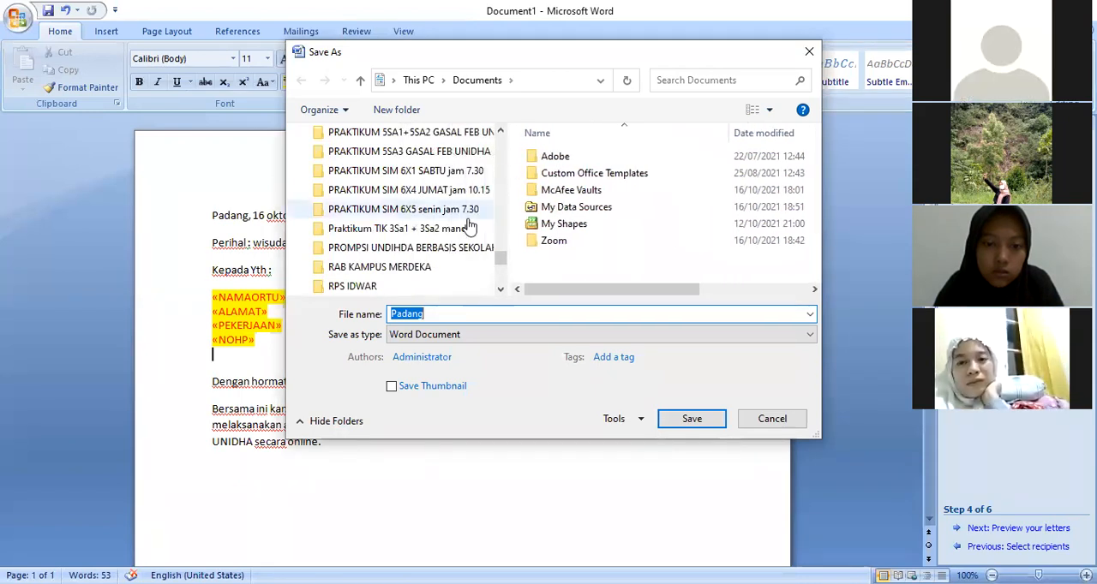
click(471, 228)
click(665, 418)
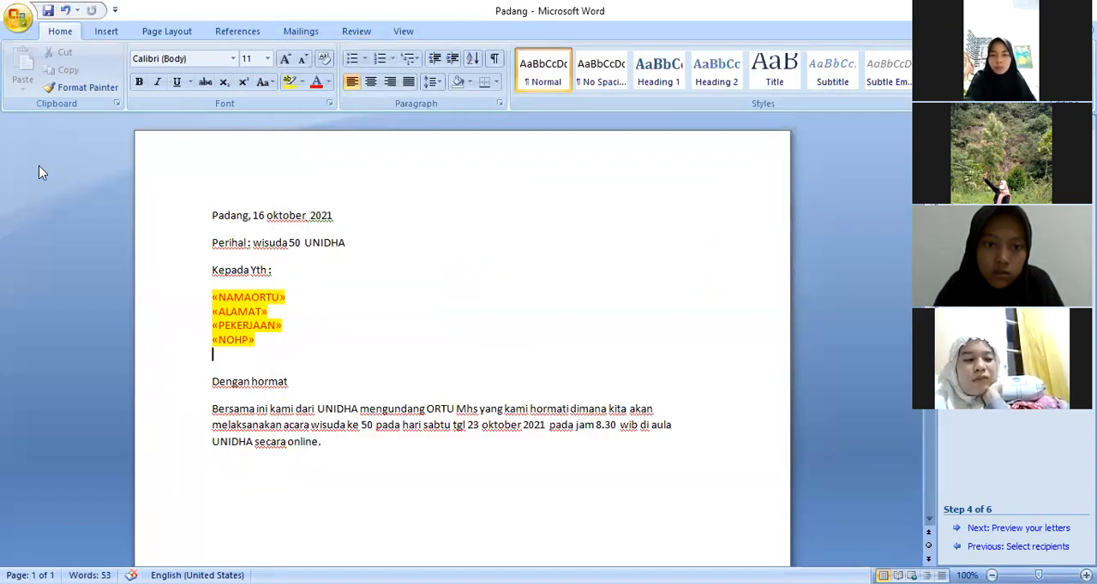
Save a copy of the letter as DOK SURAT WISUDA in the same folder and return the merge wizard to its first step
key(F12)
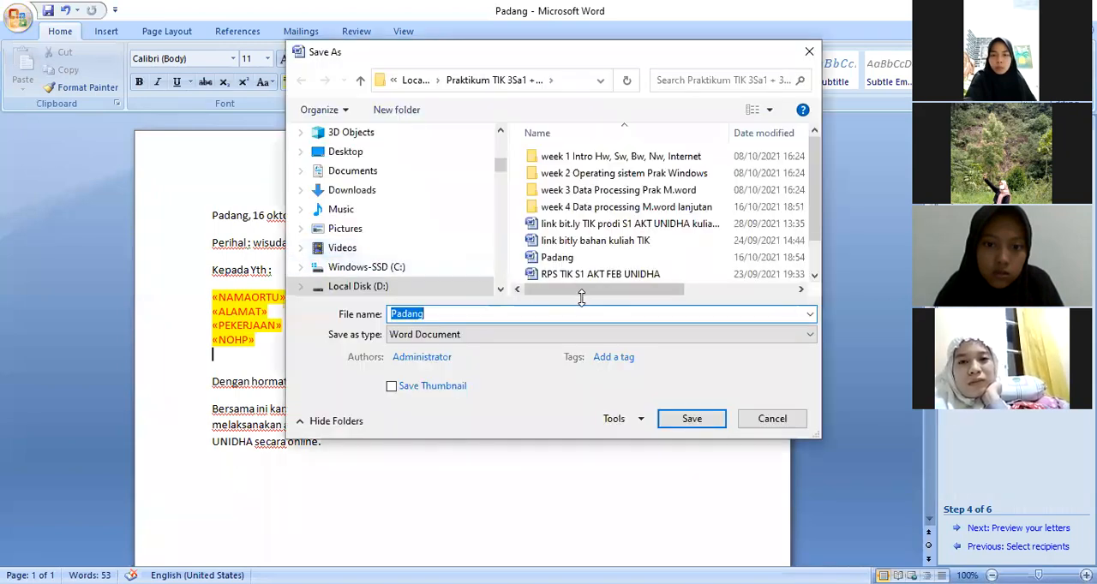
text(DOK SURAT)
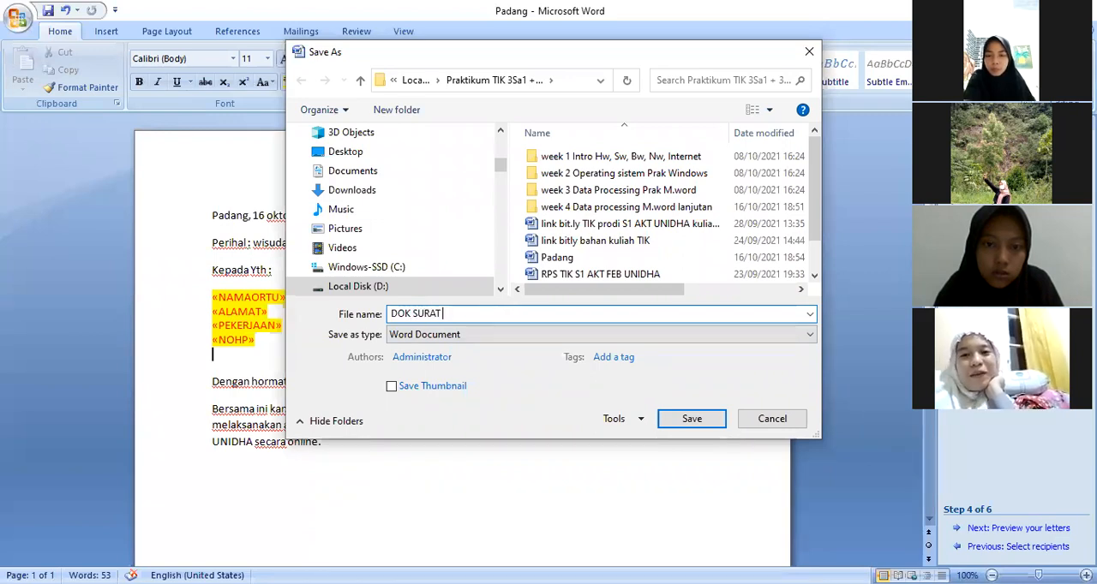
text( WISUDA)
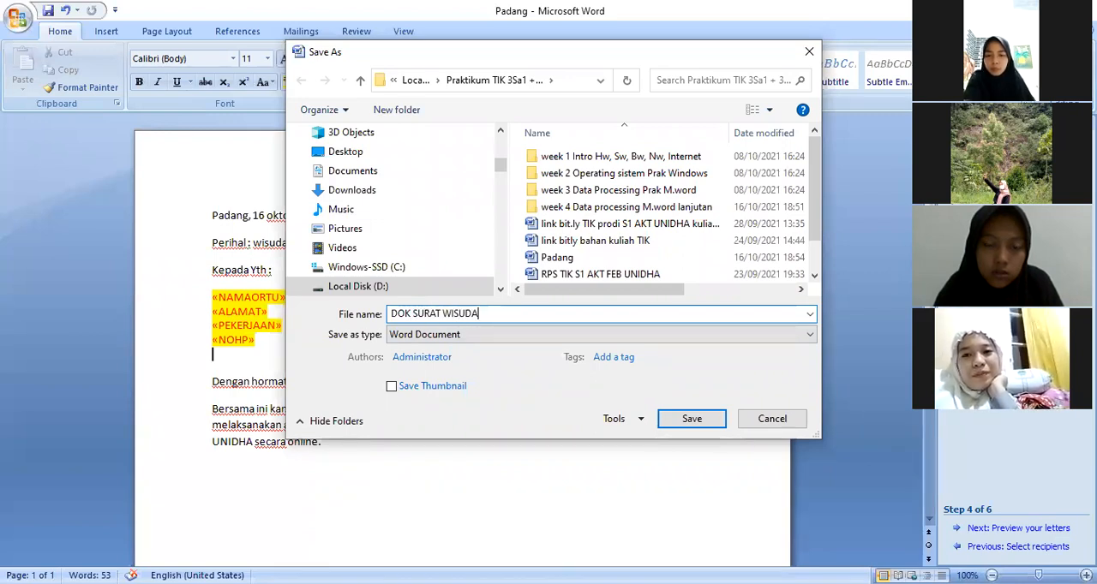
click(692, 418)
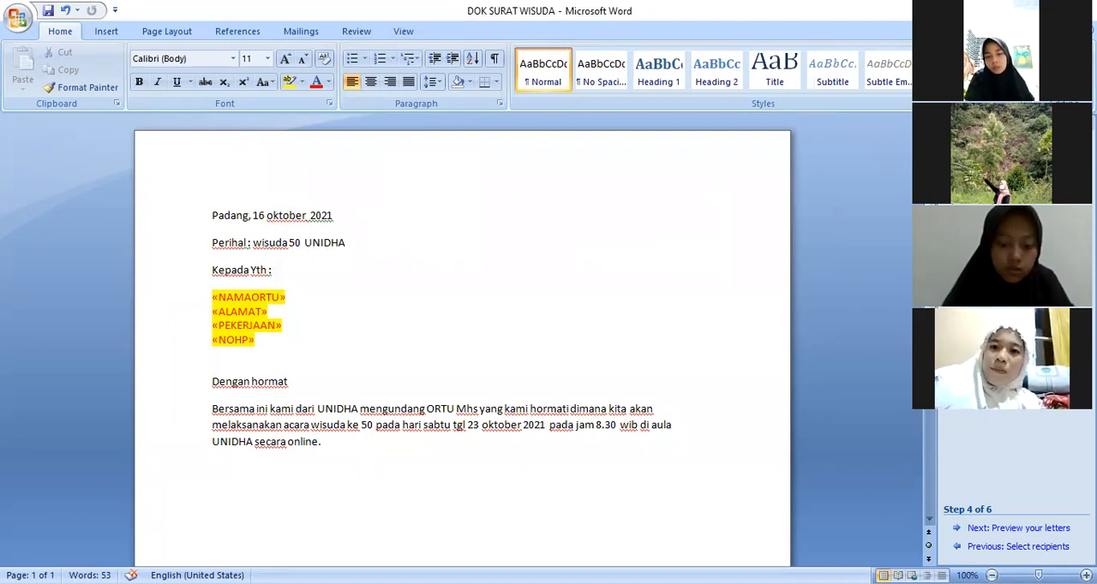
click(987, 551)
click(987, 551)
click(986, 551)
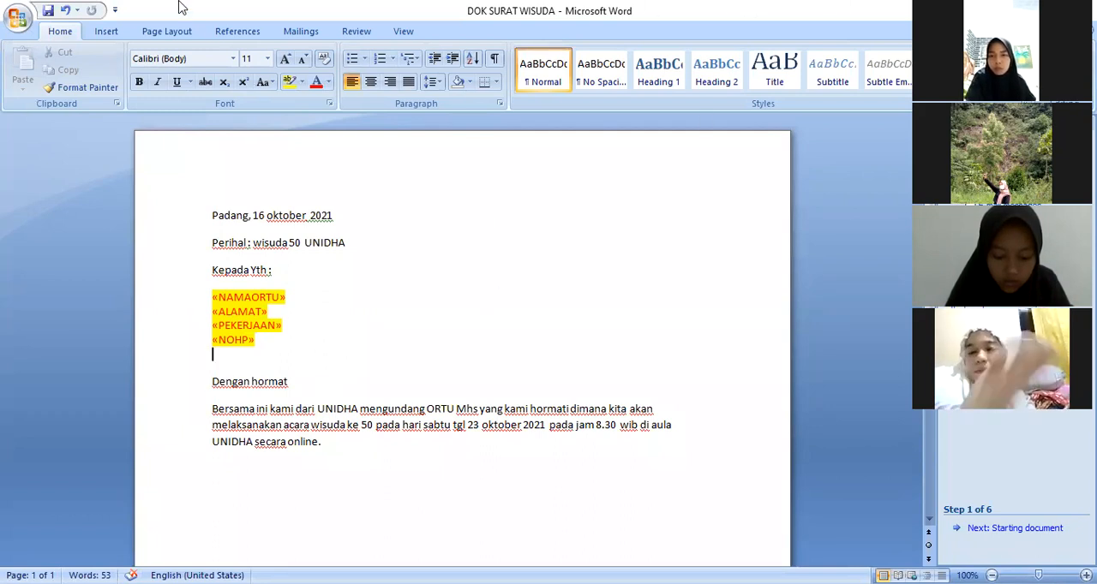
Place the text cursor in the blank area below the letter's body paragraph and open the shapes gallery
scroll(237, 202, down, 5)
scroll(237, 202, down, 1)
click(255, 296)
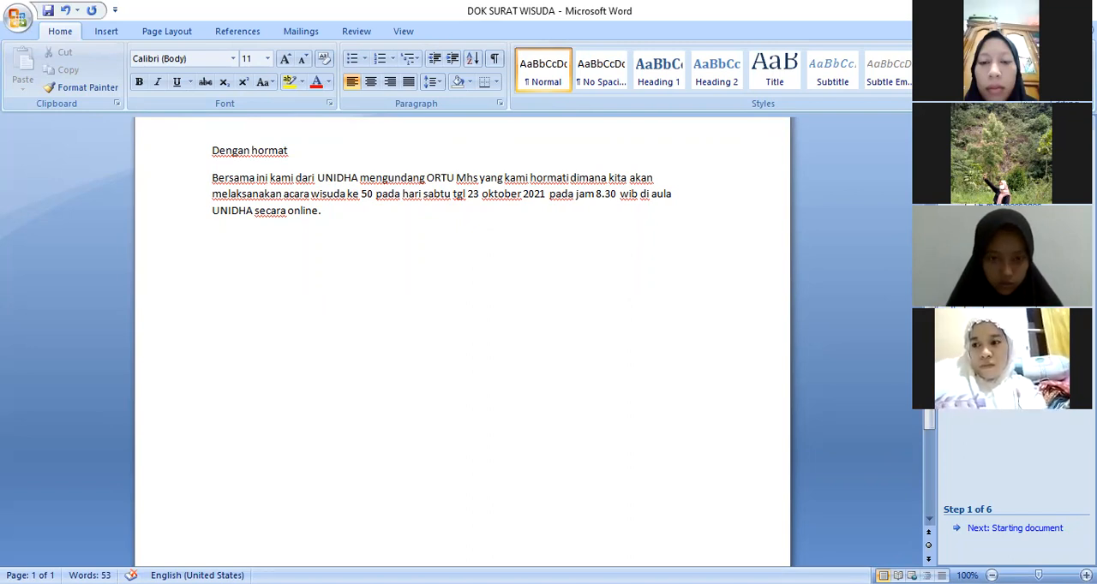
click(384, 414)
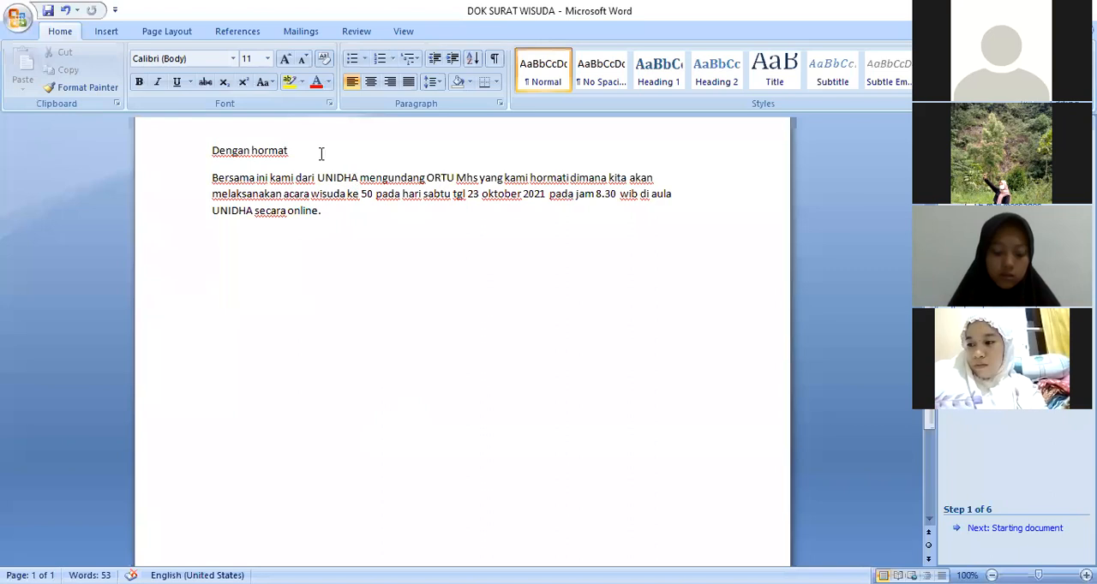
click(111, 32)
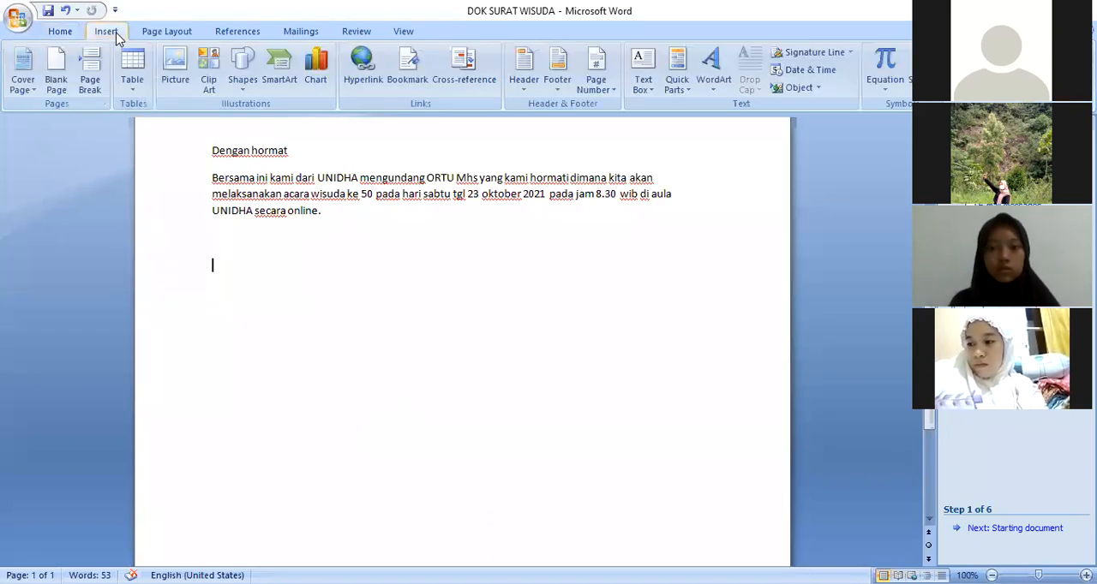
click(244, 85)
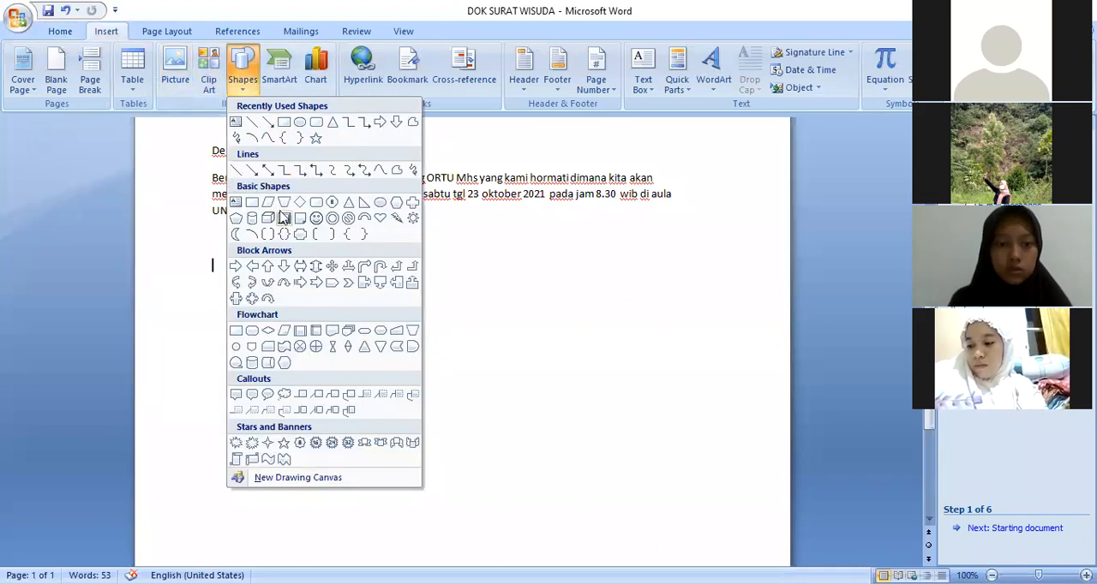